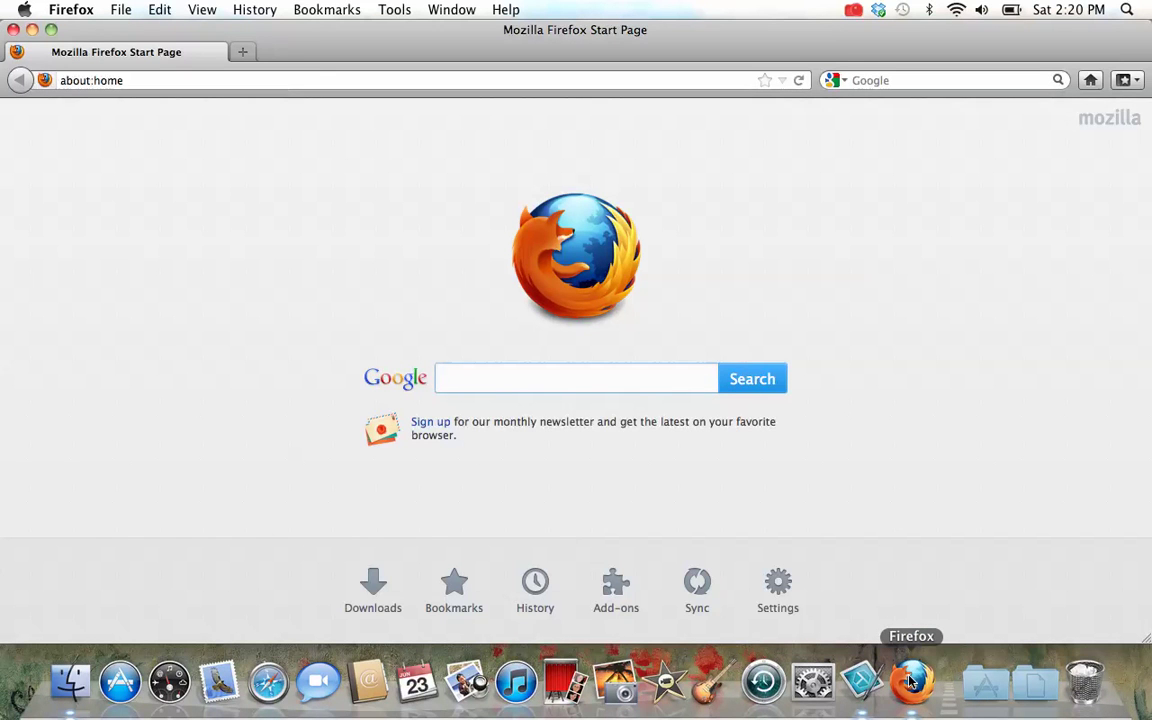
Step: Search Google for 'sound cloud' and open the SoundCloud result
{"action": "type", "text": "sound cloud"}
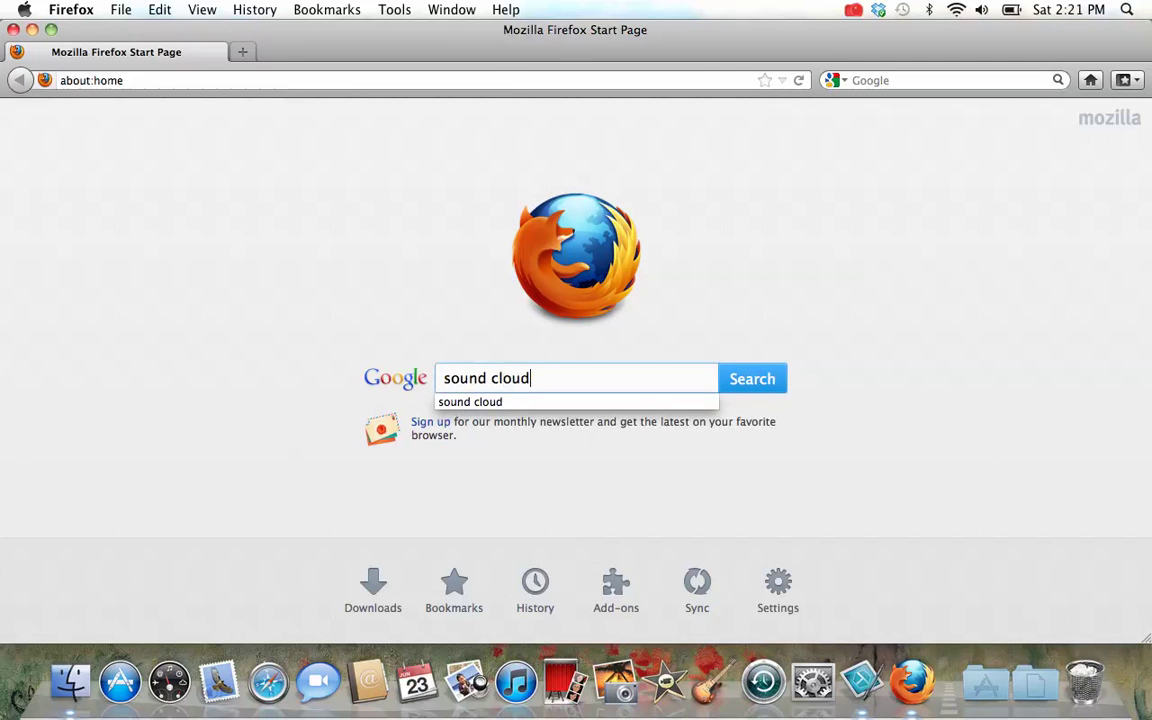
{"action": "key", "text": "Return"}
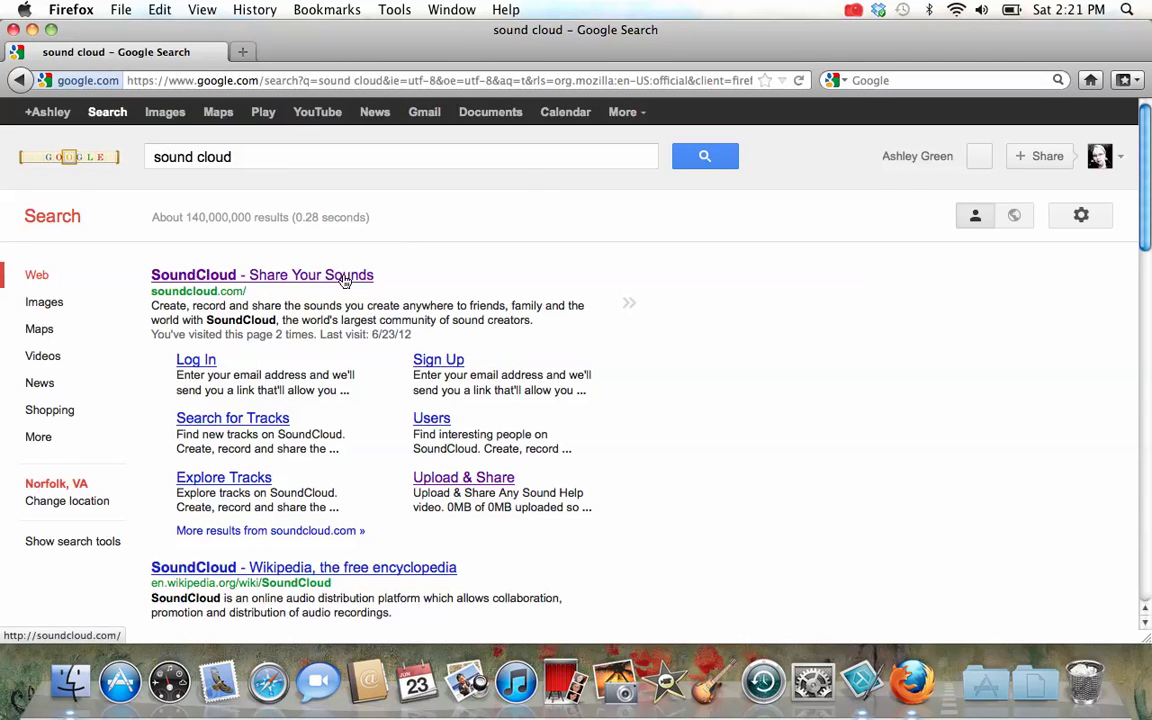
{"action": "left_click", "coordinate": [345, 278]}
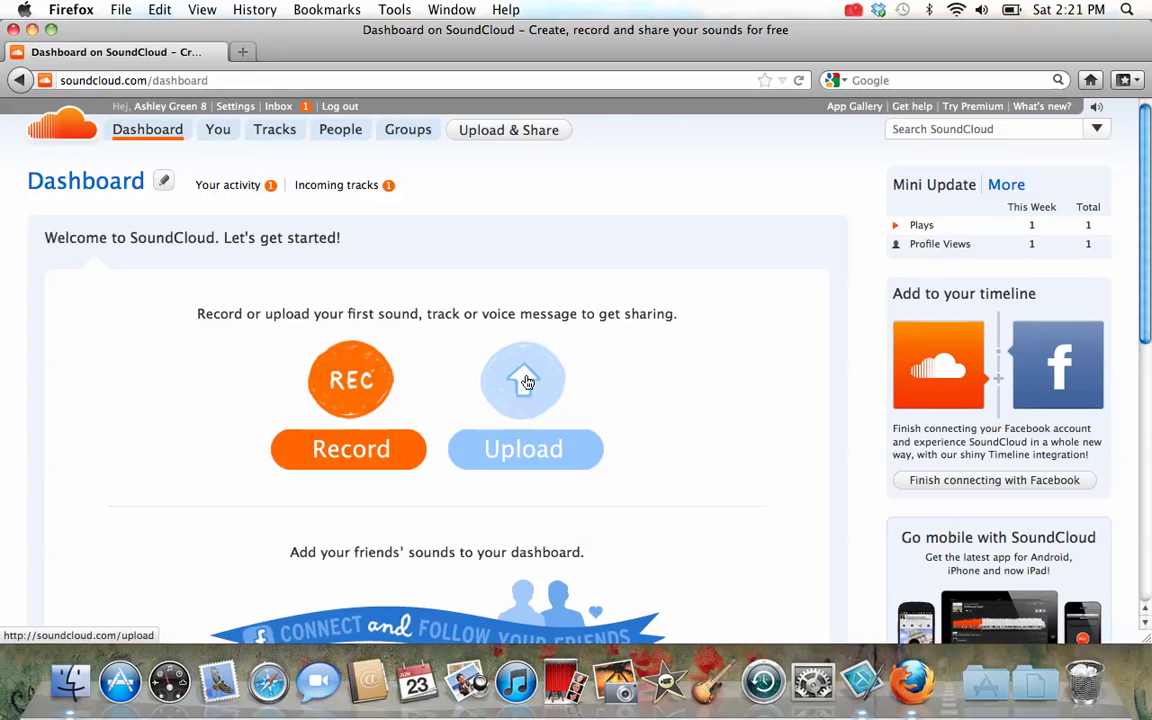
Step: Go from the SoundCloud dashboard to the page for recording new sounds
{"action": "left_click", "coordinate": [351, 387]}
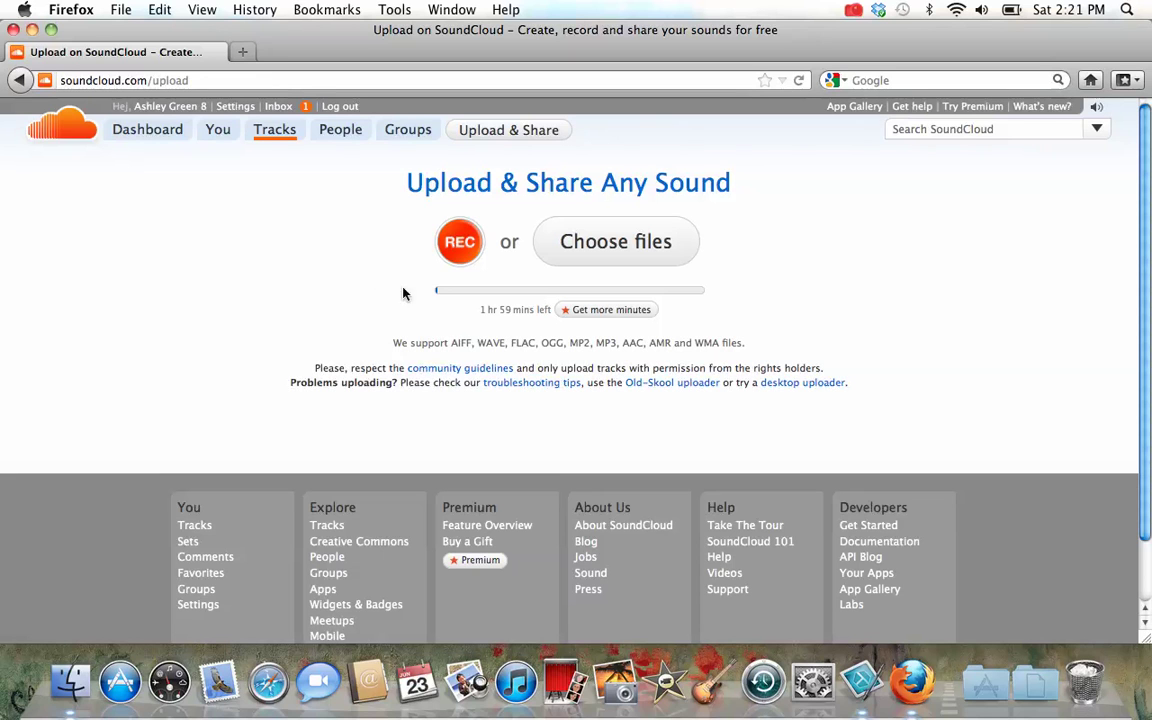
Step: Launch a new microphone recording from the Upload & Share Any Sound page
{"action": "left_click_drag", "start_coordinate": [478, 311], "coordinate": [548, 332]}
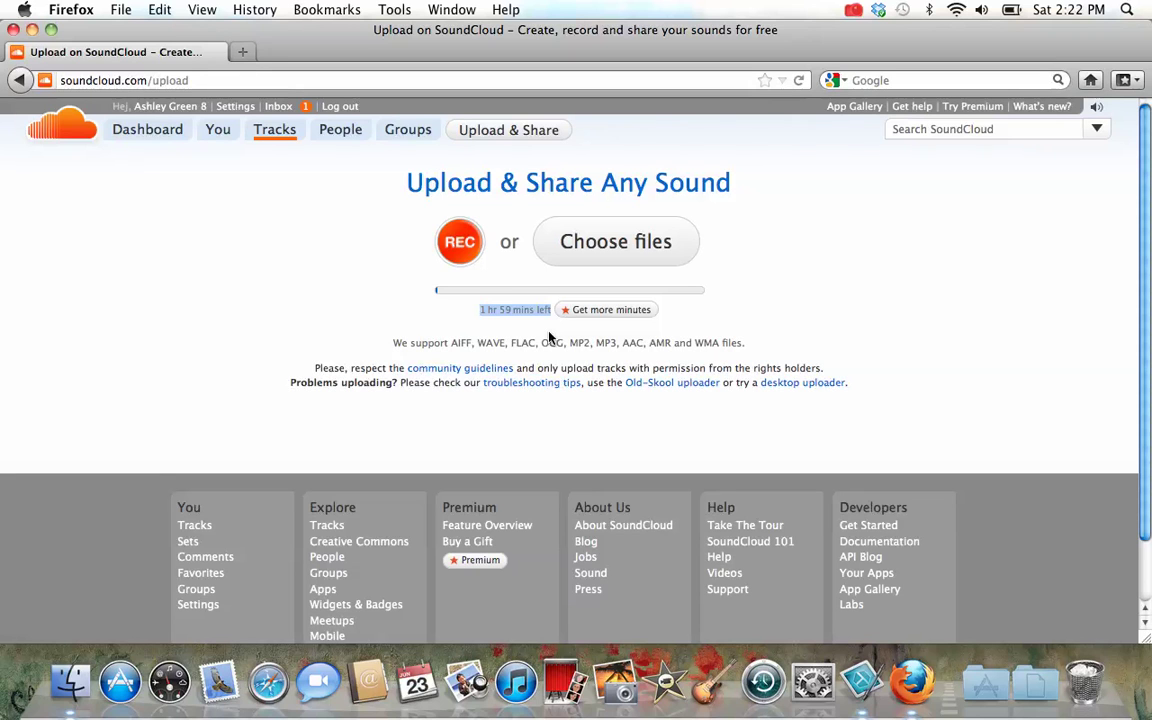
{"action": "left_click", "coordinate": [463, 256]}
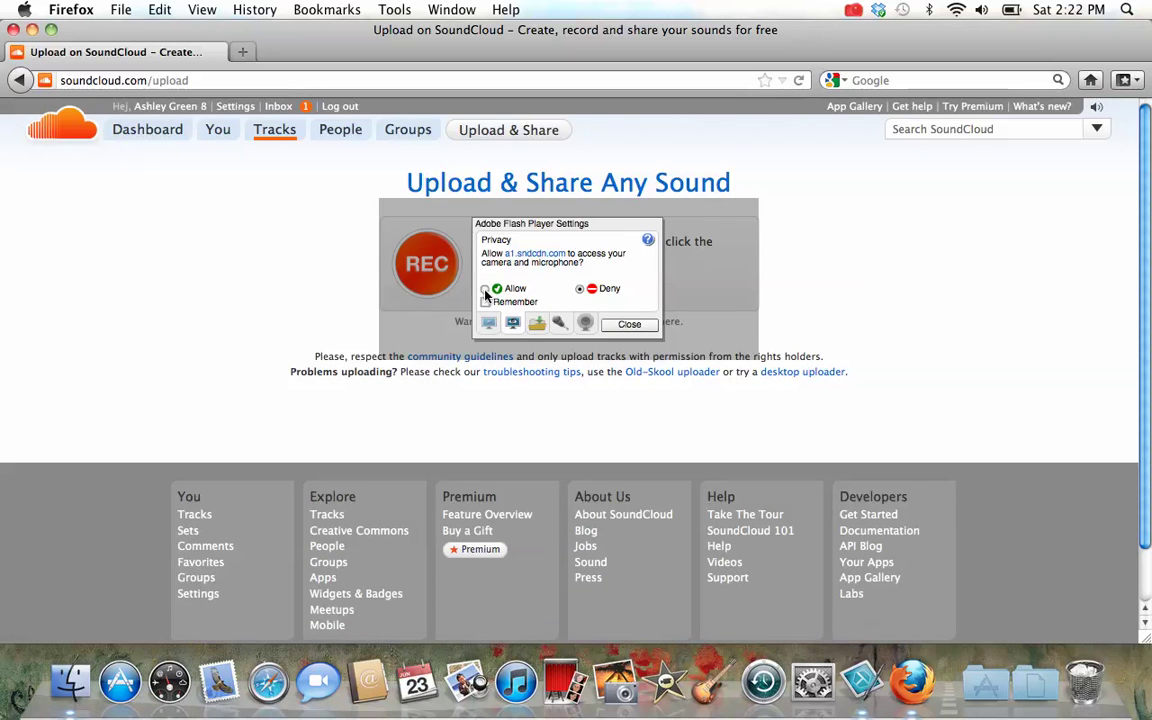
Step: Allow microphone access in the Flash privacy prompt and begin recording
{"action": "left_click", "coordinate": [485, 289]}
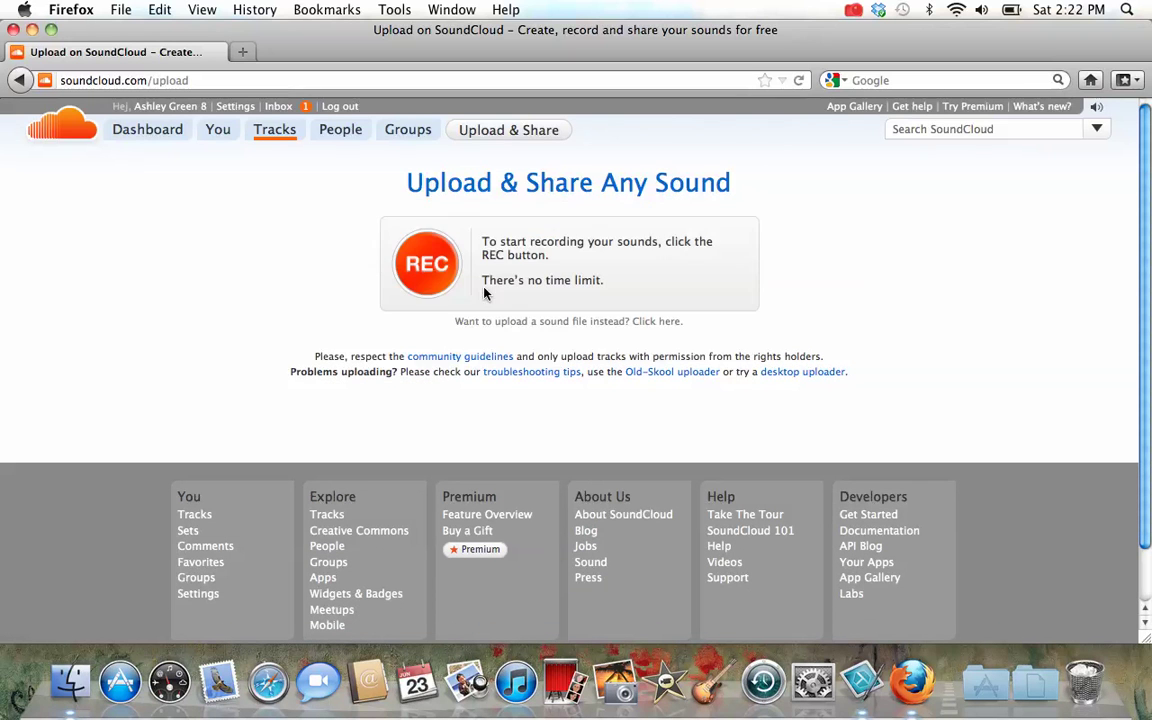
{"action": "left_click", "coordinate": [433, 281]}
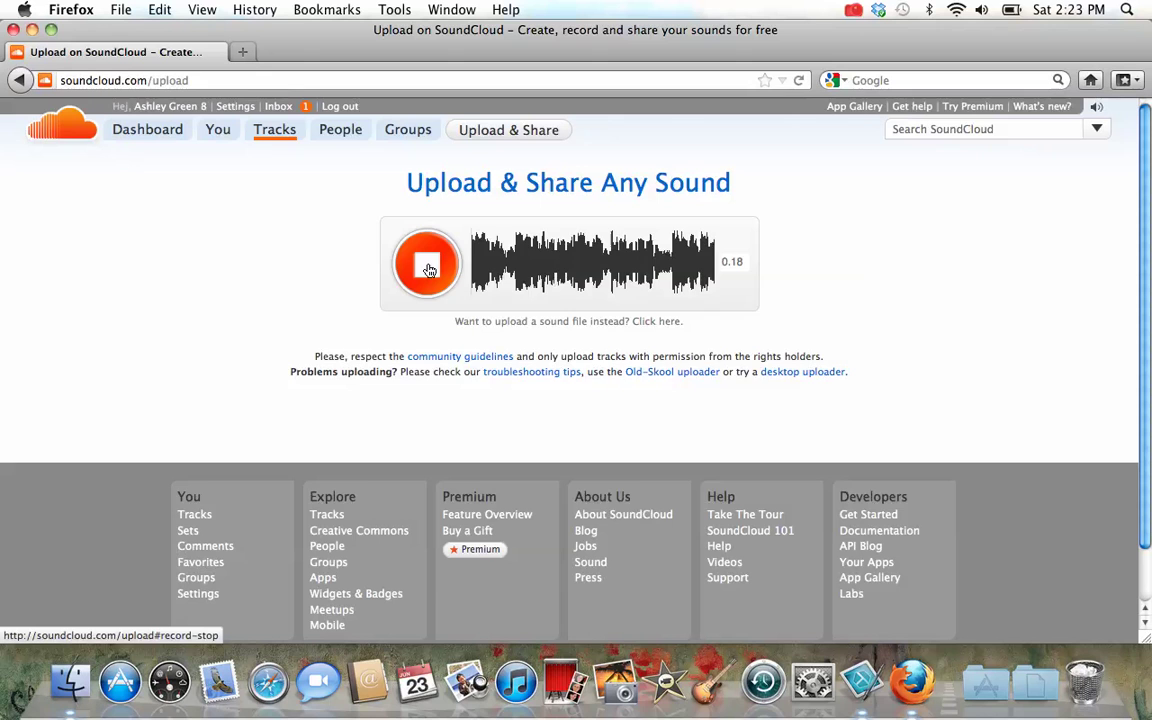
Step: Stop the recording, play it back briefly, pause, then upload it
{"action": "left_click", "coordinate": [428, 266]}
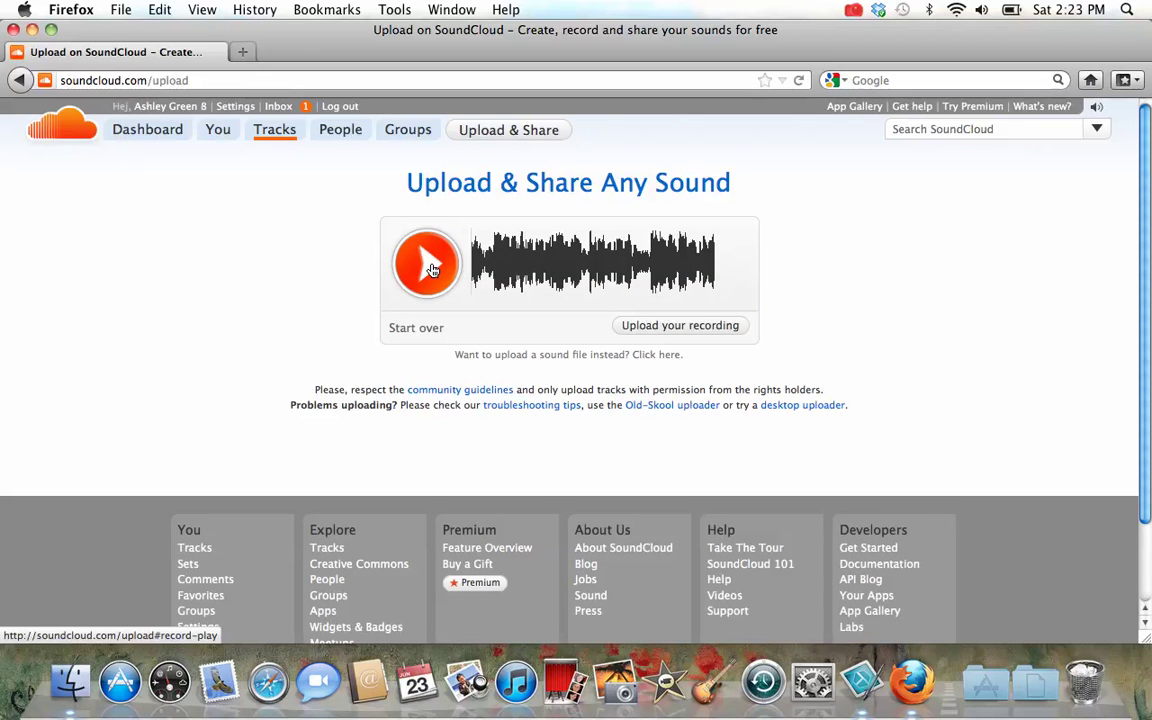
{"action": "left_click", "coordinate": [432, 270]}
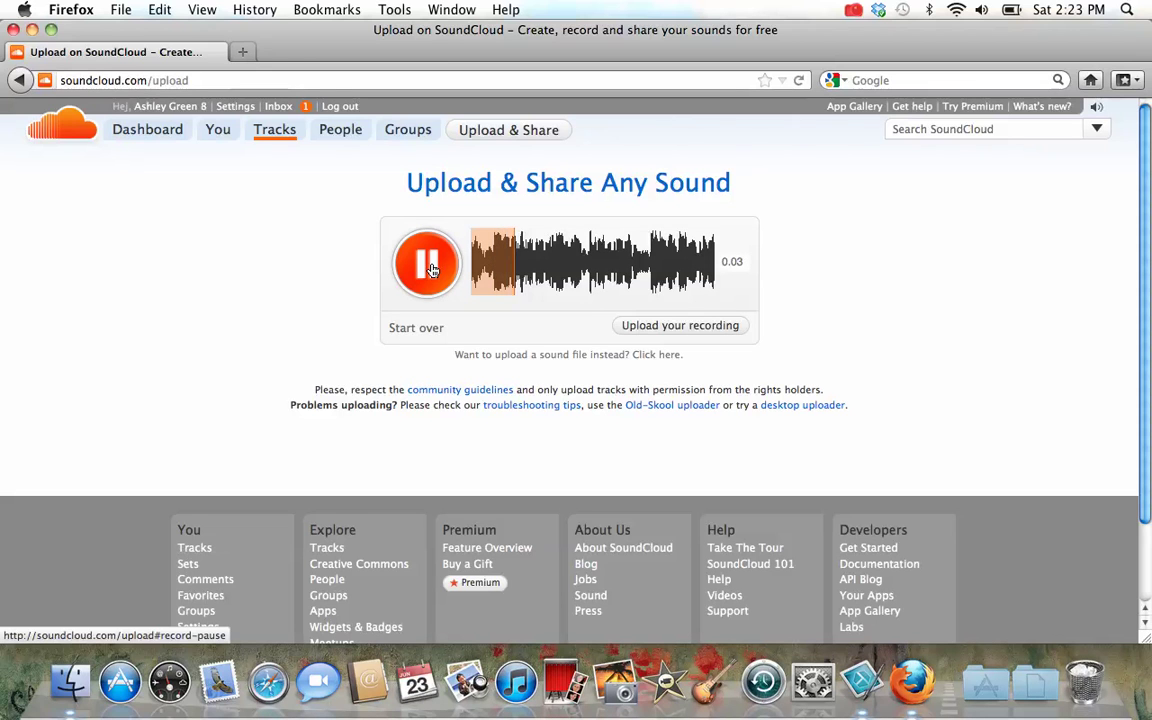
{"action": "left_click", "coordinate": [432, 270]}
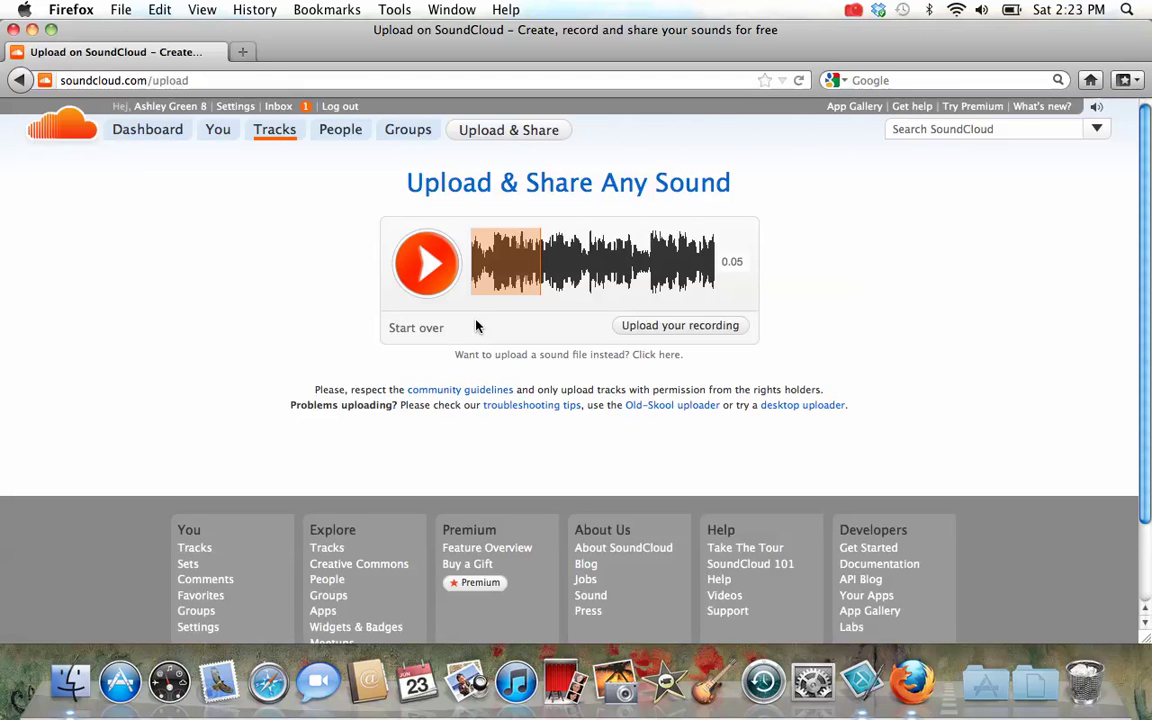
{"action": "left_click", "coordinate": [641, 332]}
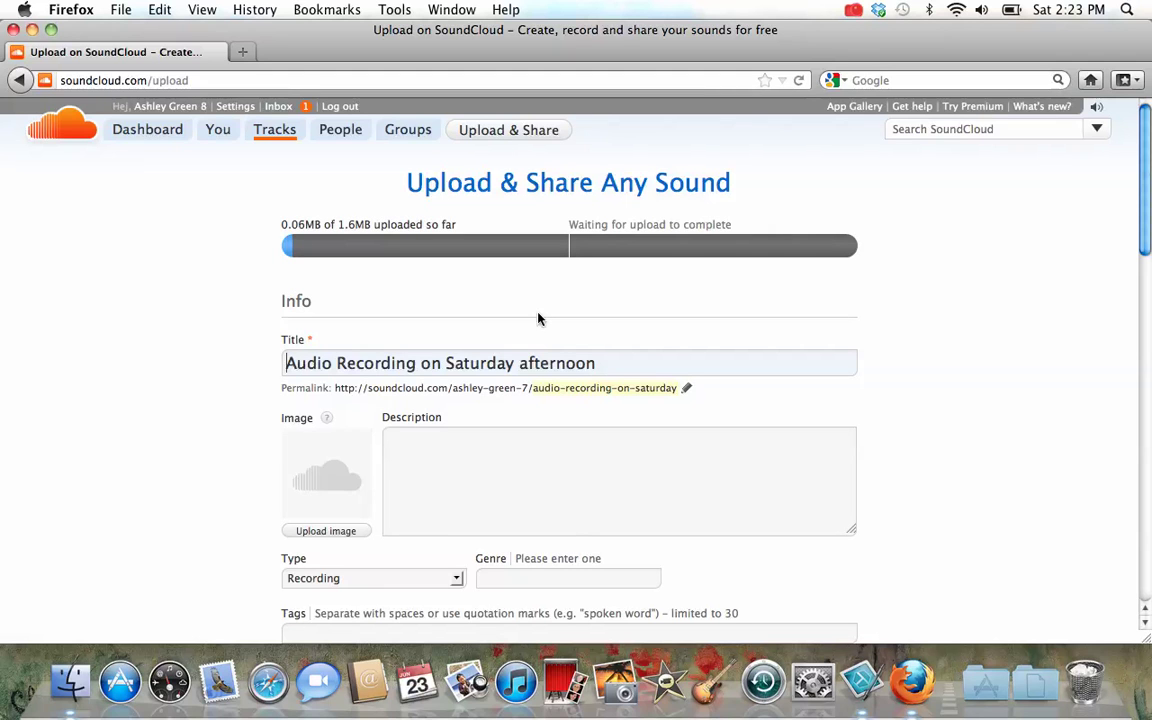
Step: Replace the default Saturday-afternoon title with the user's first name followed by '#1'
{"action": "left_click_drag", "start_coordinate": [612, 363], "coordinate": [286, 373]}
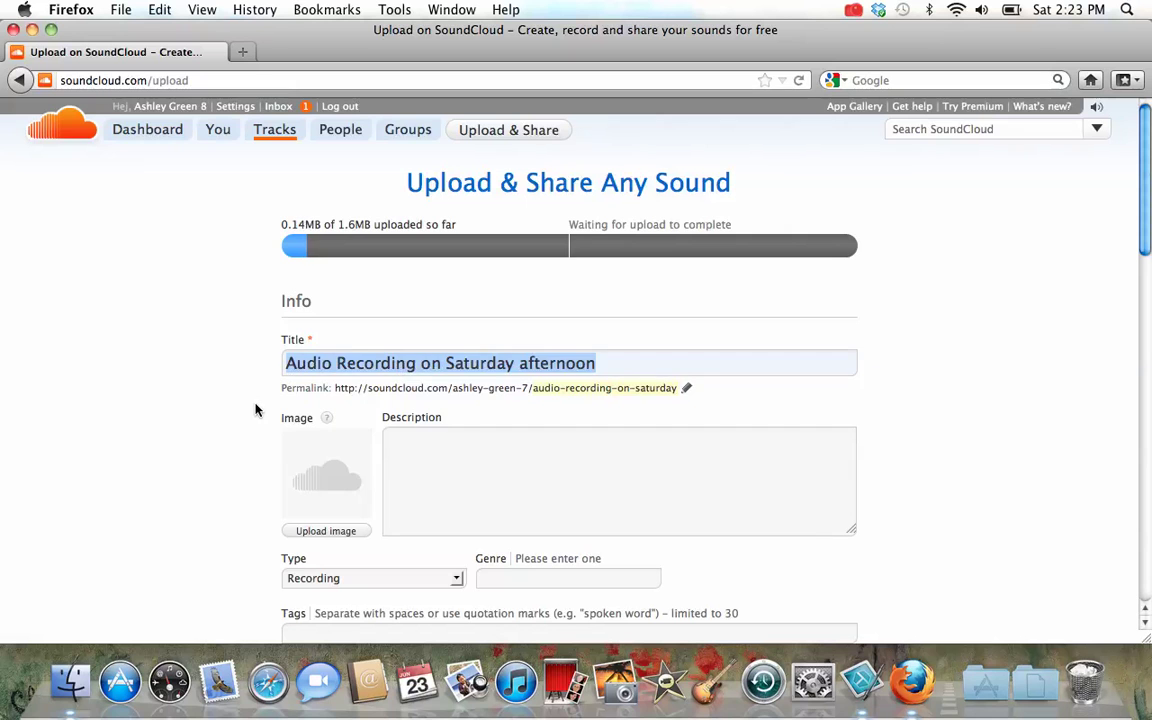
{"action": "type", "text": "Ashley "}
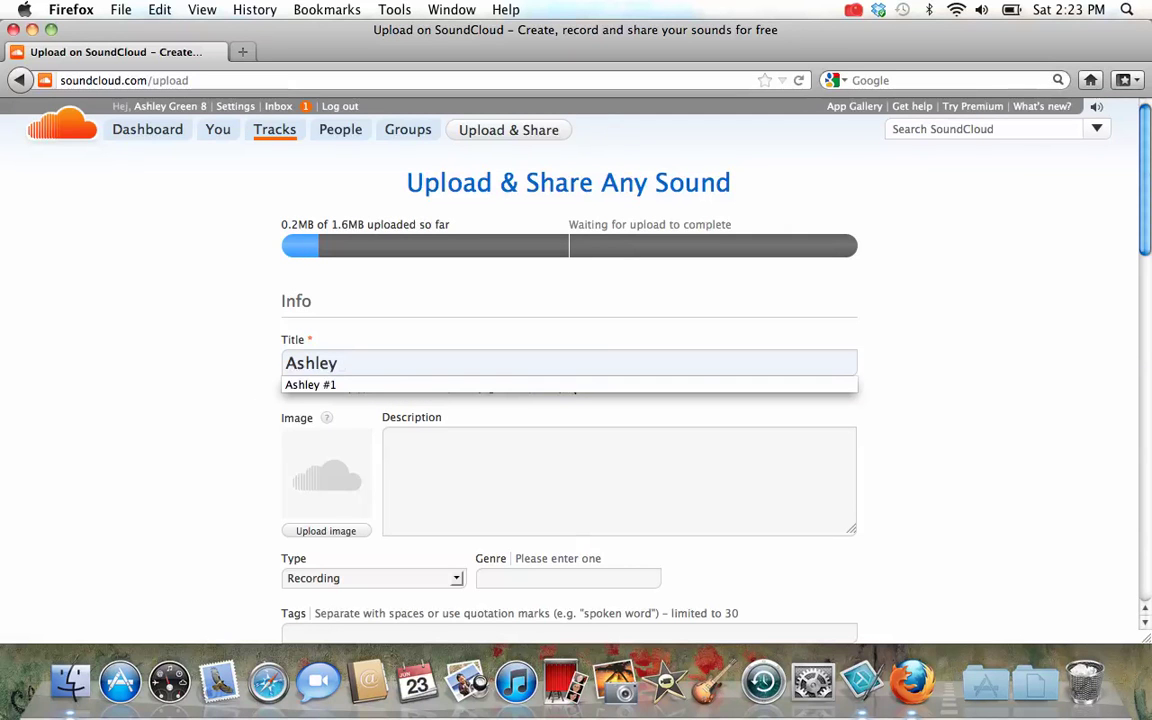
{"action": "type", "text": "#"}
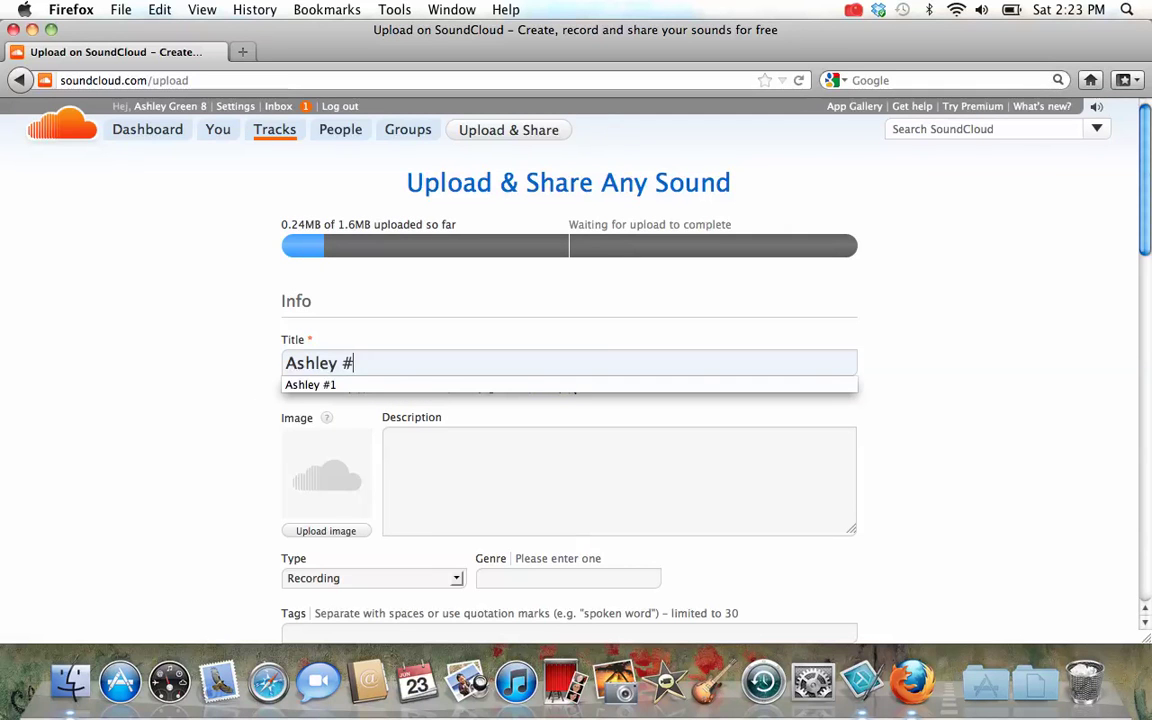
{"action": "type", "text": "1"}
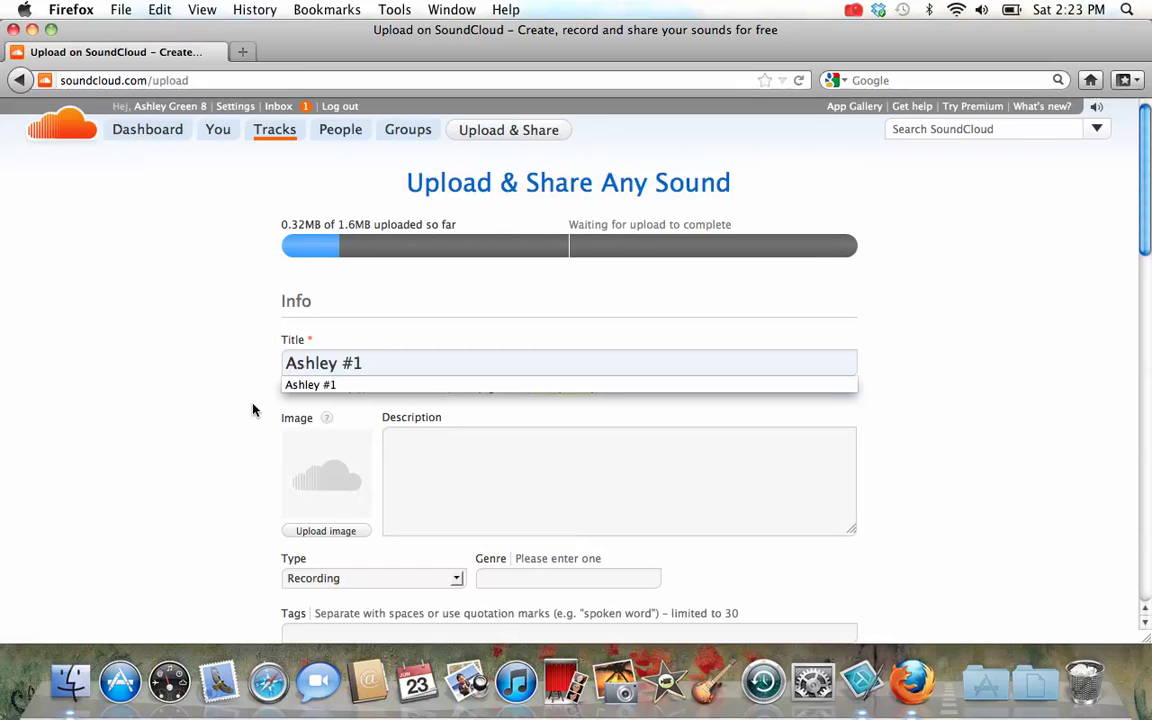
{"action": "left_click", "coordinate": [182, 418]}
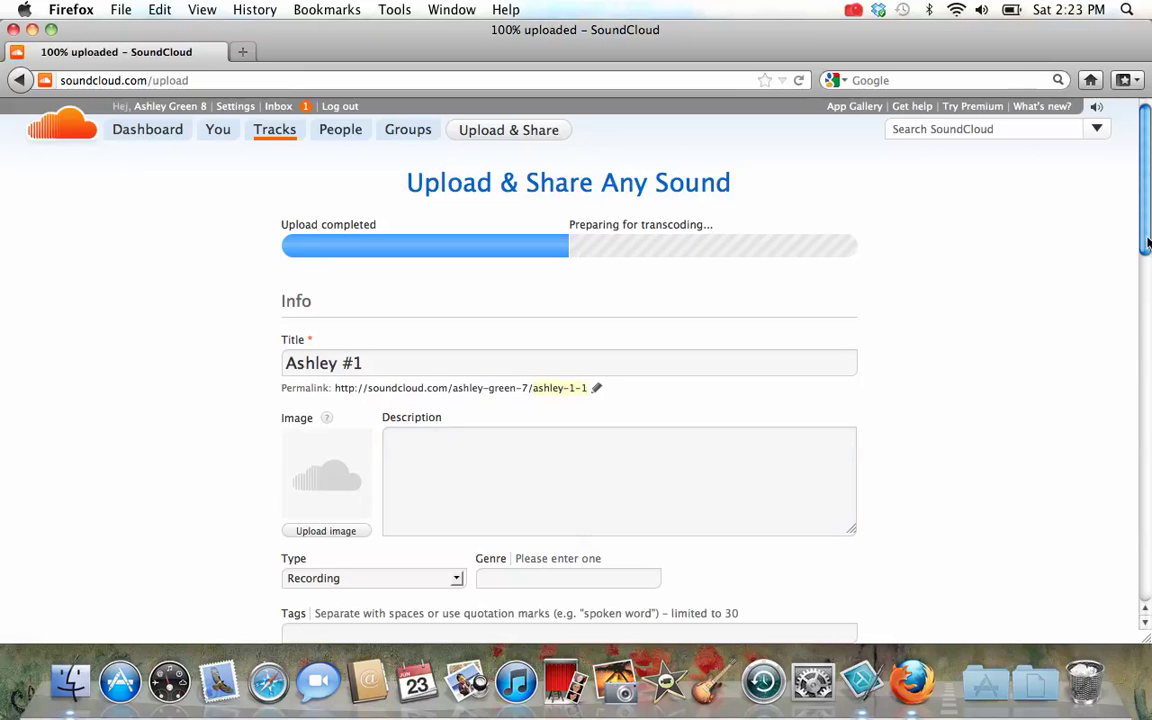
{"action": "scroll", "coordinate": [1147, 280], "scroll_direction": "down", "scroll_amount": 2}
Step: Set the track's privacy to Private and save its settings
{"action": "left_click_drag", "start_coordinate": [1147, 280], "coordinate": [1147, 346]}
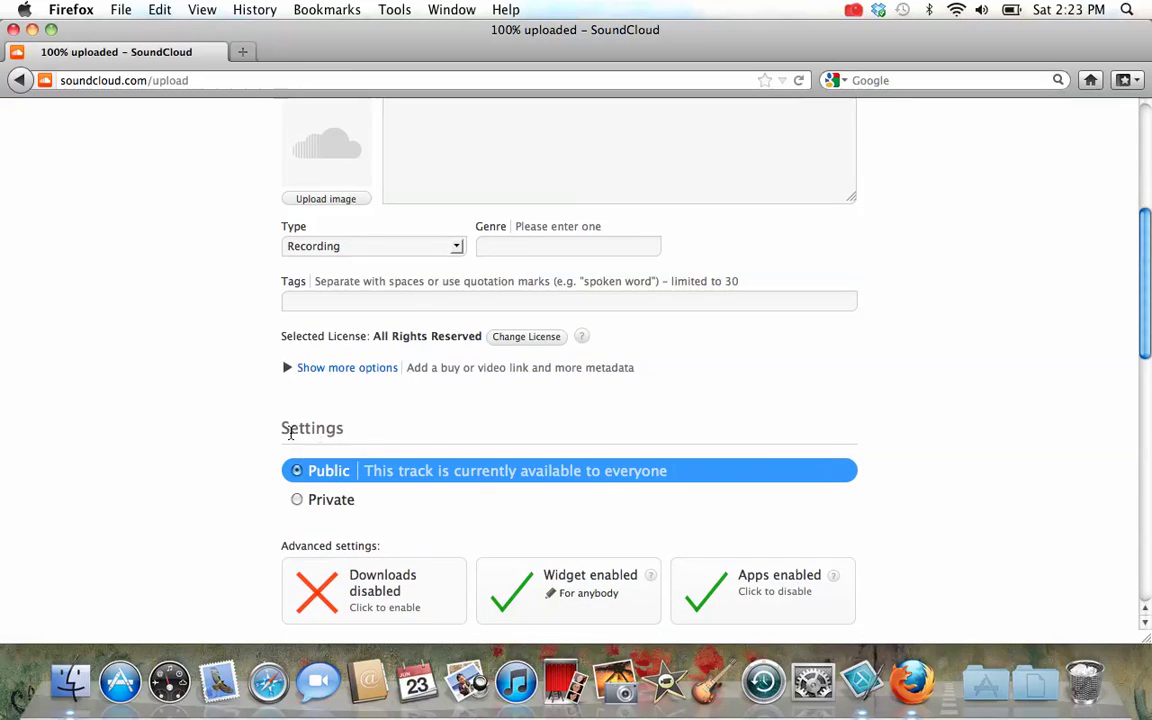
{"action": "left_click", "coordinate": [296, 502]}
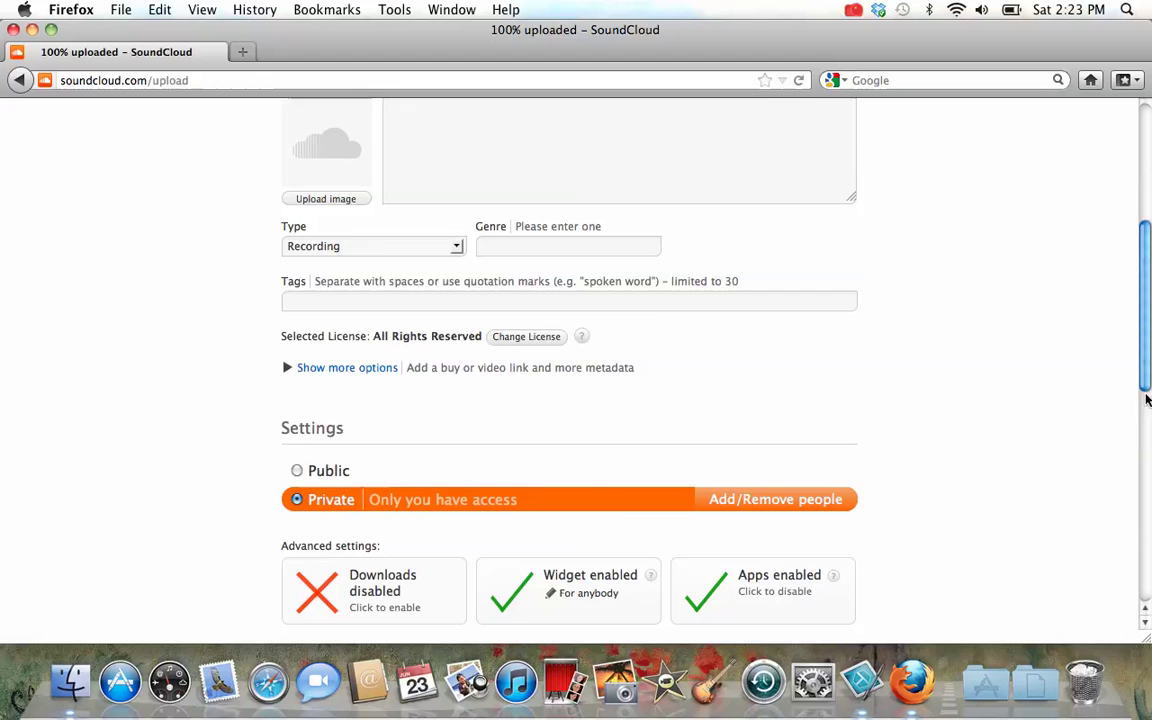
{"action": "left_click_drag", "start_coordinate": [1147, 390], "coordinate": [1148, 537]}
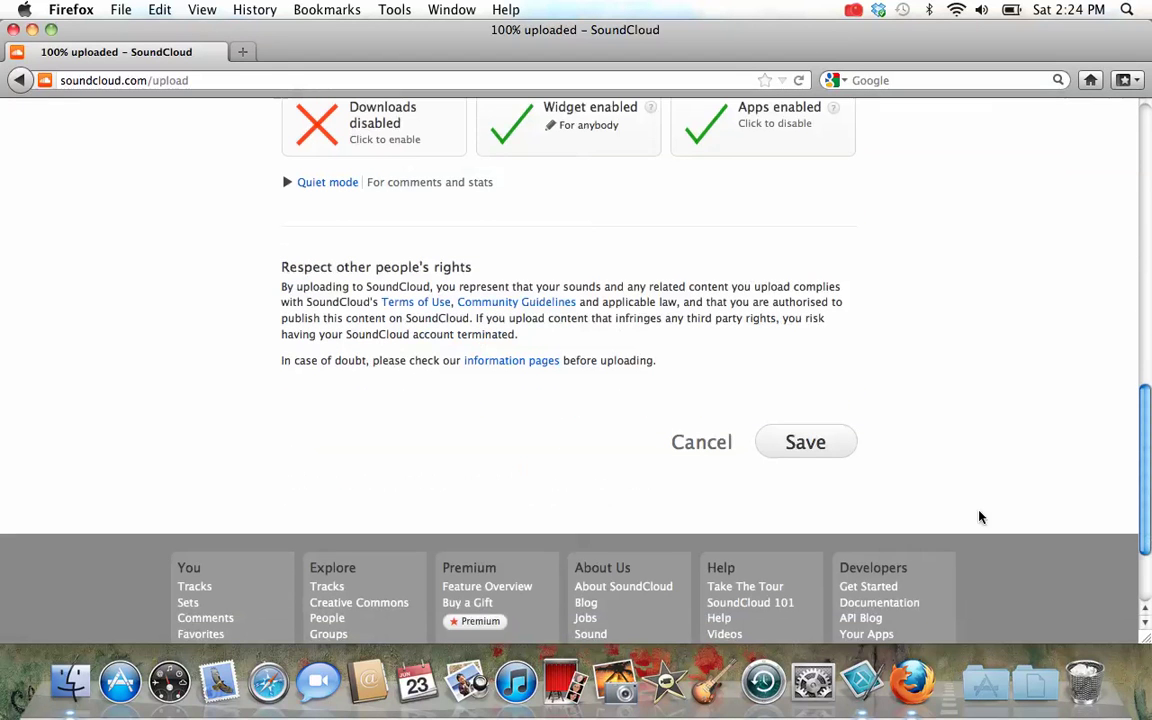
{"action": "left_click", "coordinate": [803, 455]}
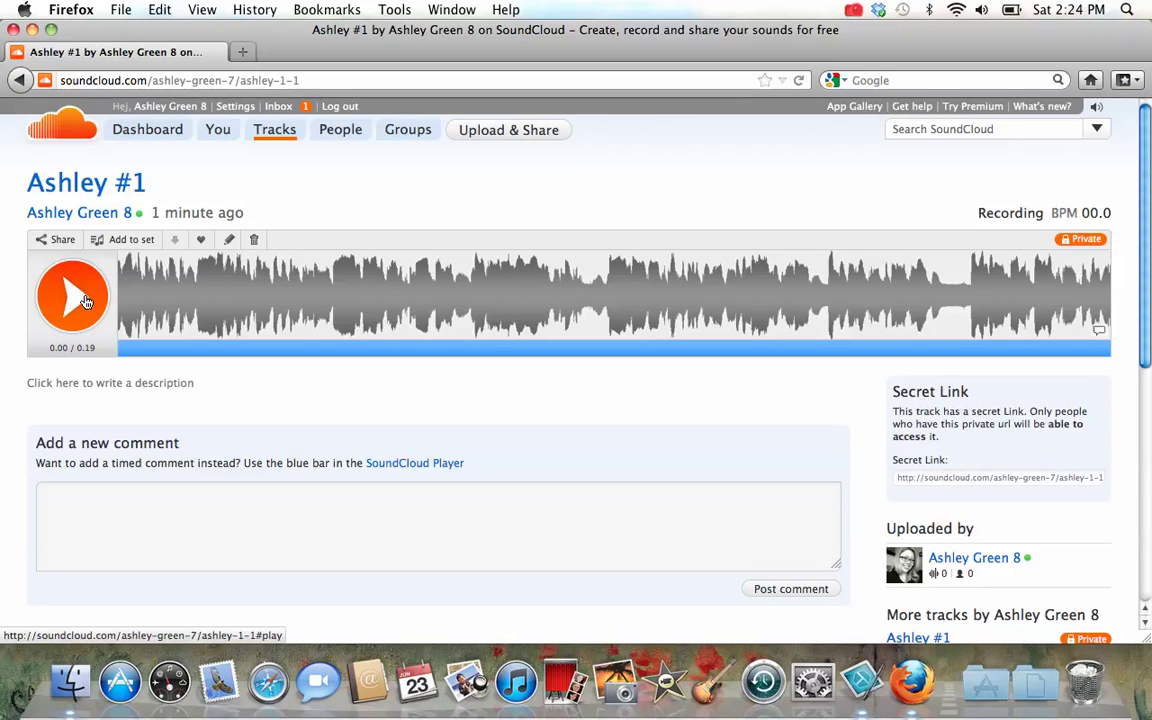
Step: Copy the private track's embed code from its Share options
{"action": "left_click", "coordinate": [60, 244]}
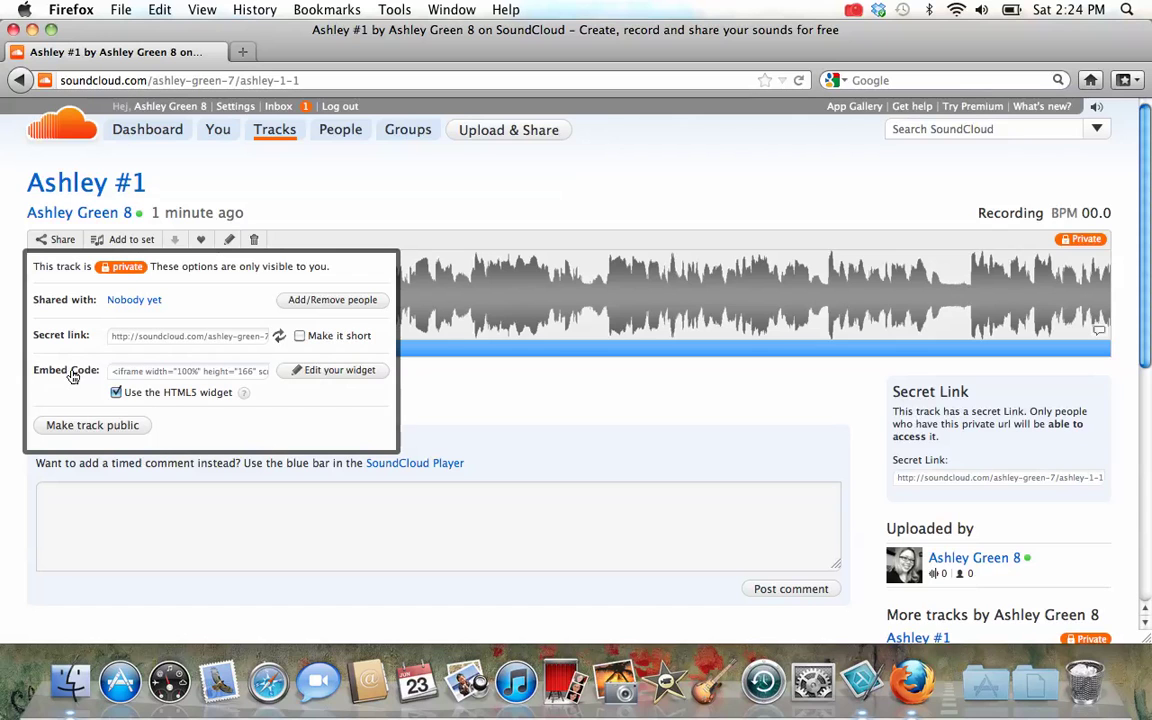
{"action": "left_click", "coordinate": [159, 375]}
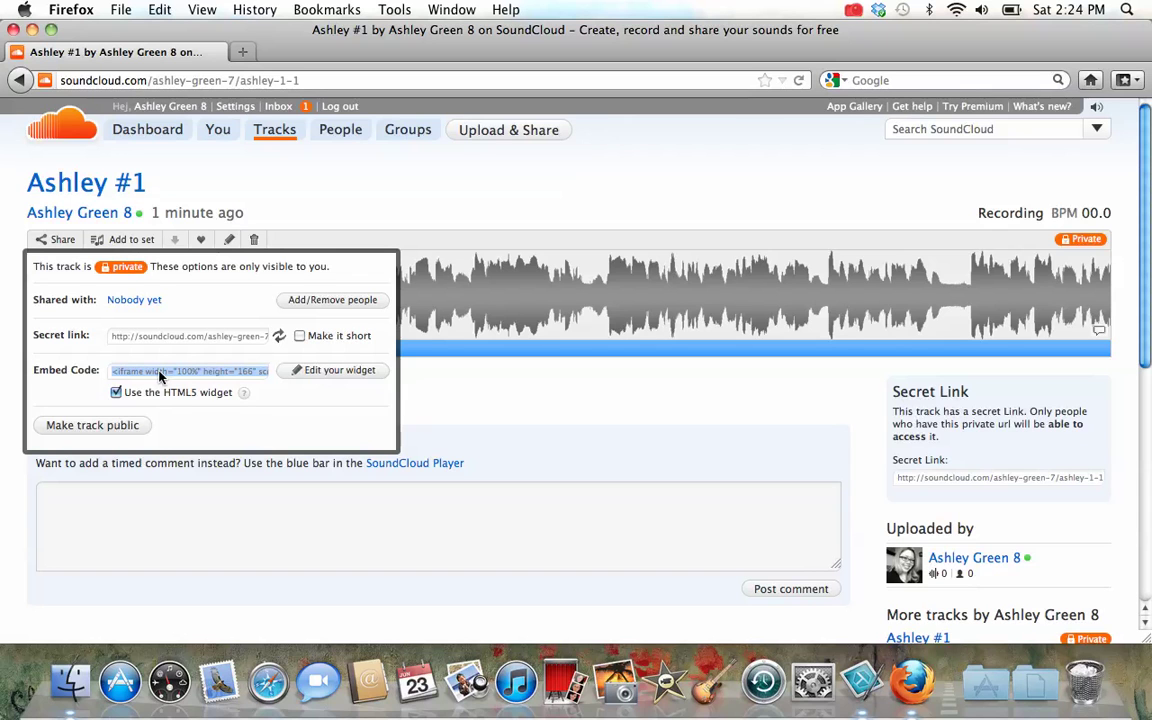
{"action": "right_click", "coordinate": [159, 375]}
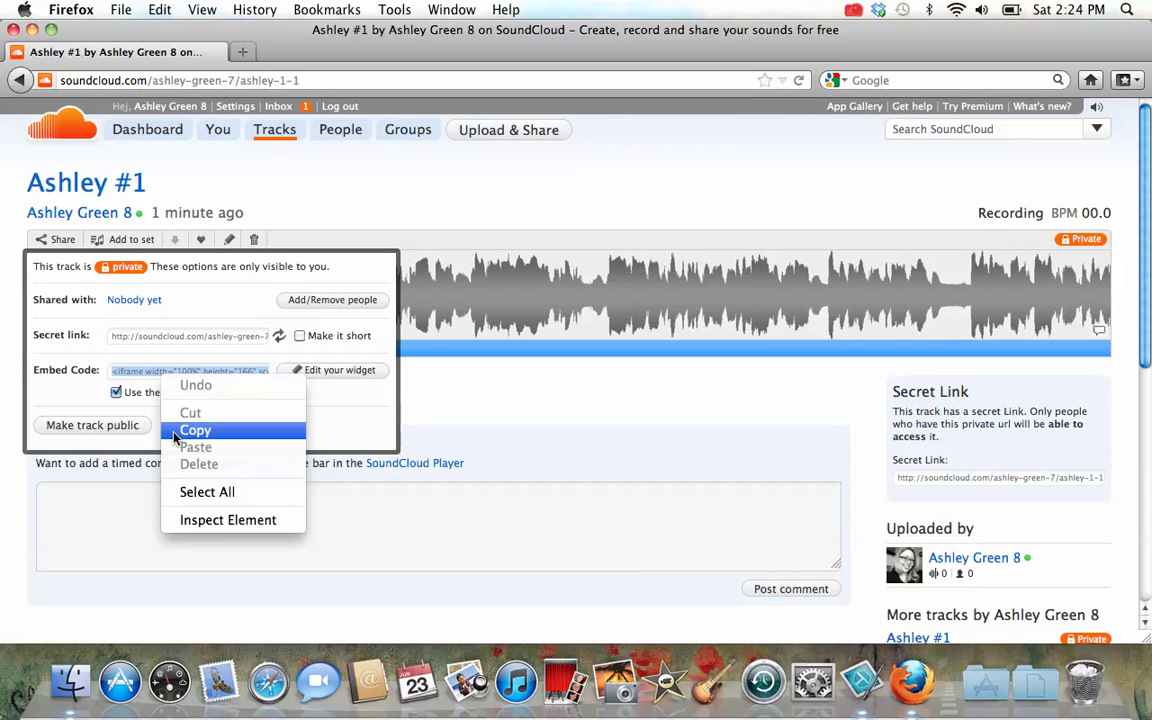
{"action": "left_click", "coordinate": [195, 430]}
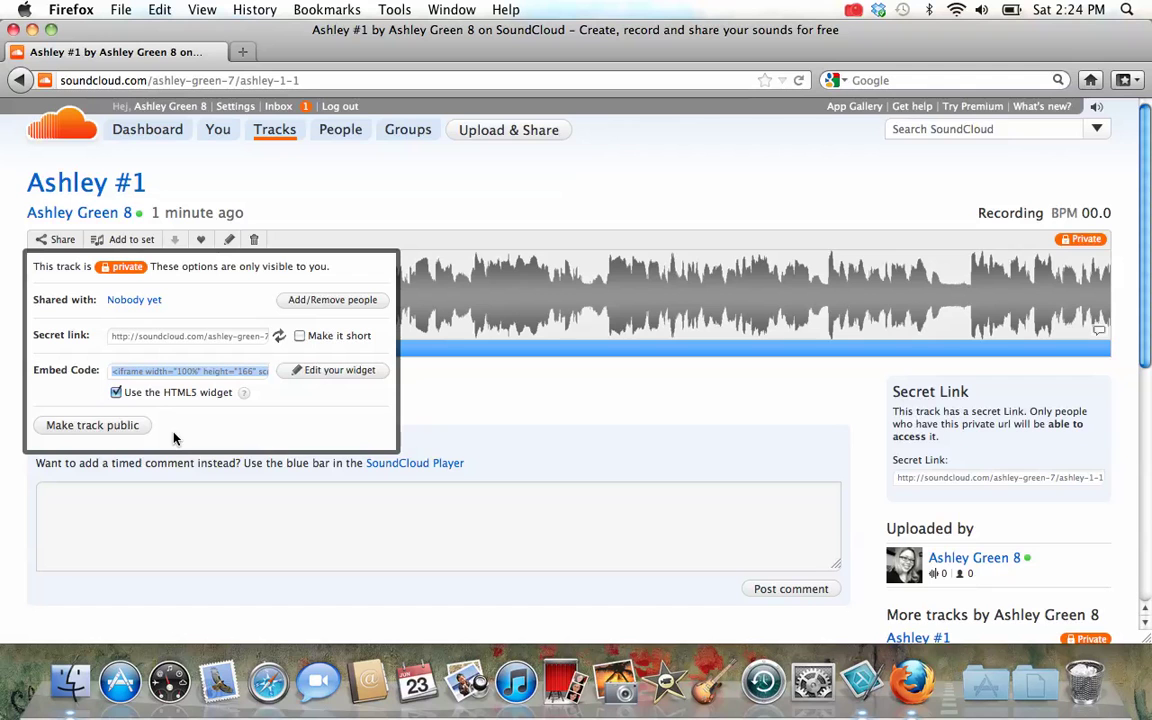
Step: Load Blogger in a new tab, sign in, and skip the add-phone prompt
{"action": "left_click", "coordinate": [241, 51]}
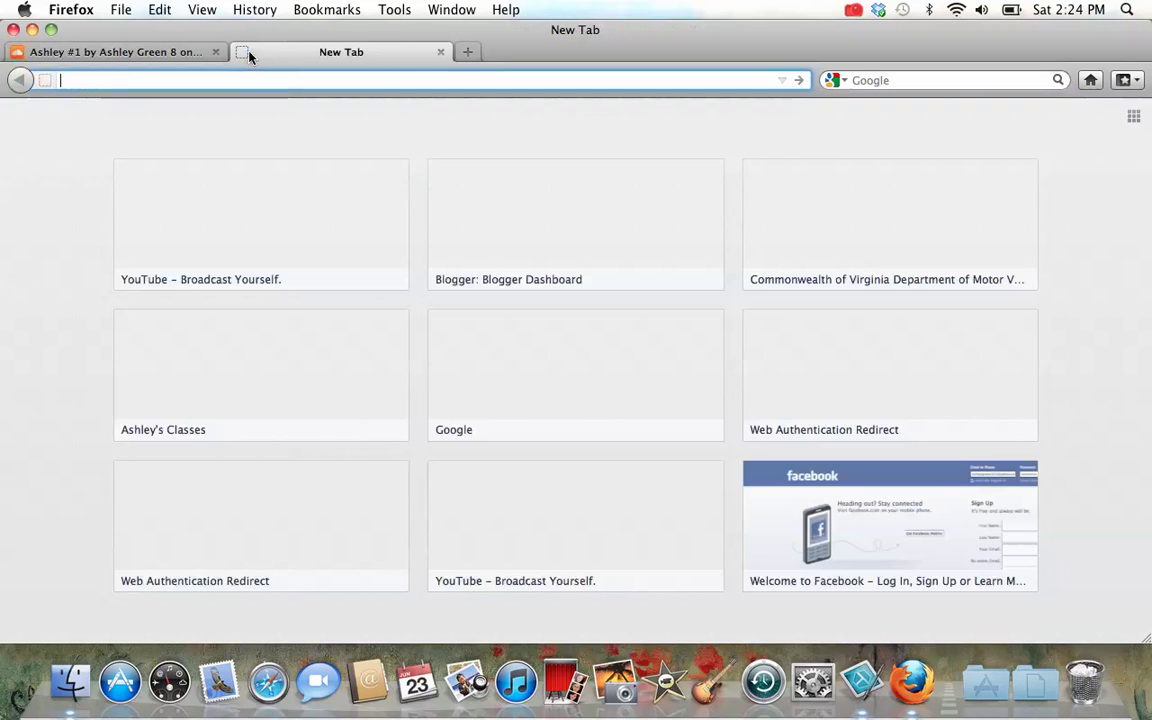
{"action": "type", "text": "blog"}
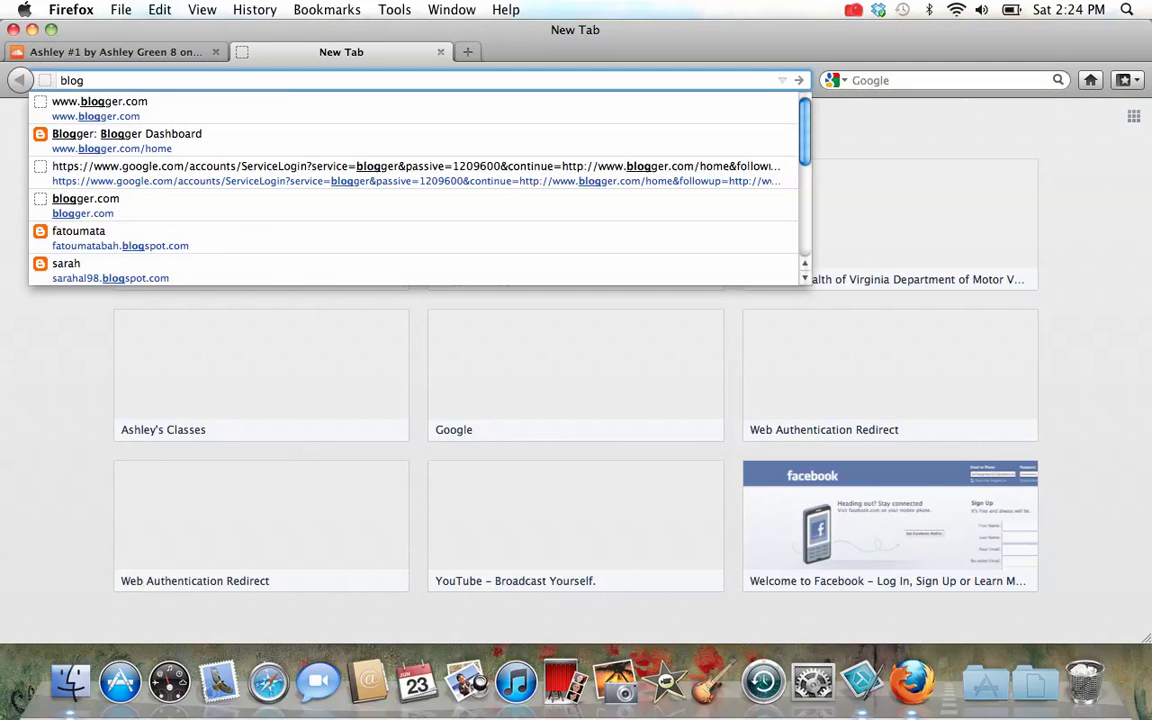
{"action": "key", "text": "Down"}
{"action": "key", "text": "Return"}
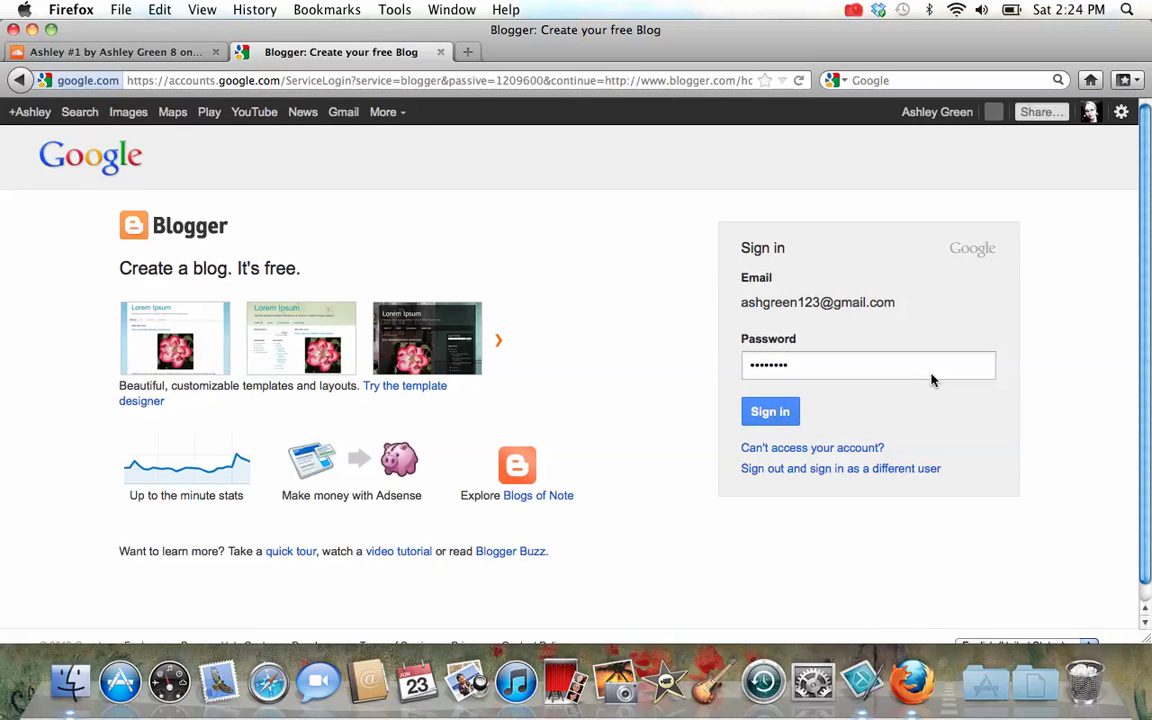
{"action": "left_click", "coordinate": [786, 412]}
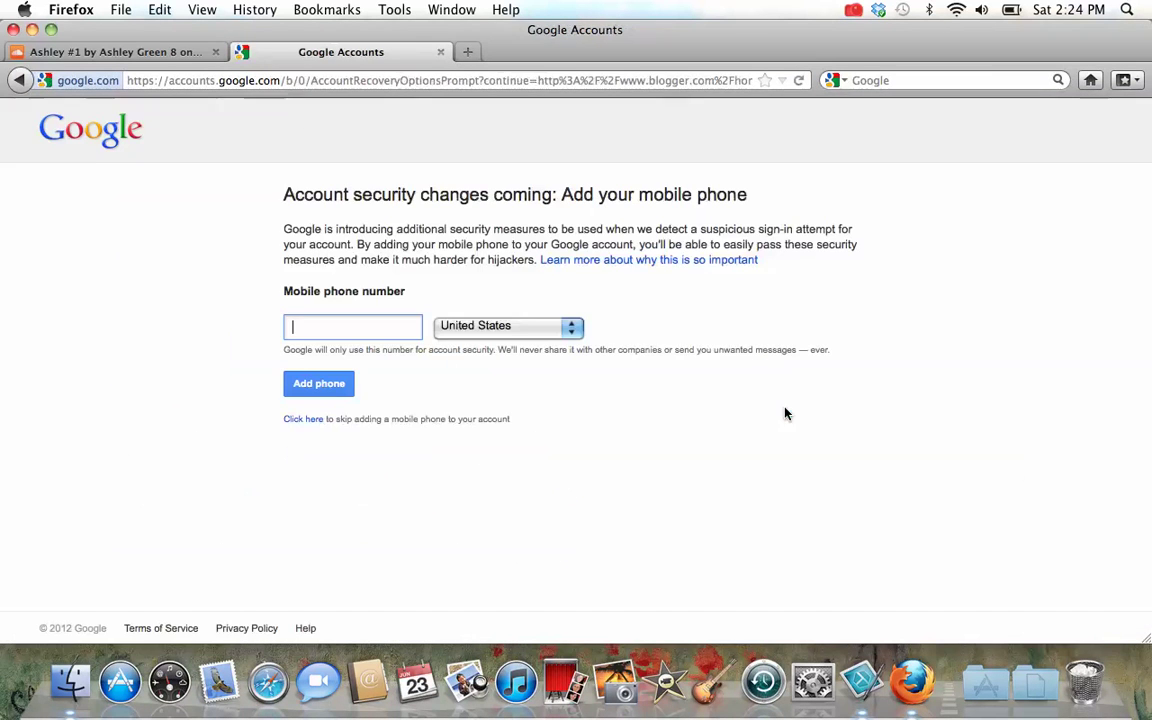
{"action": "left_click", "coordinate": [311, 421]}
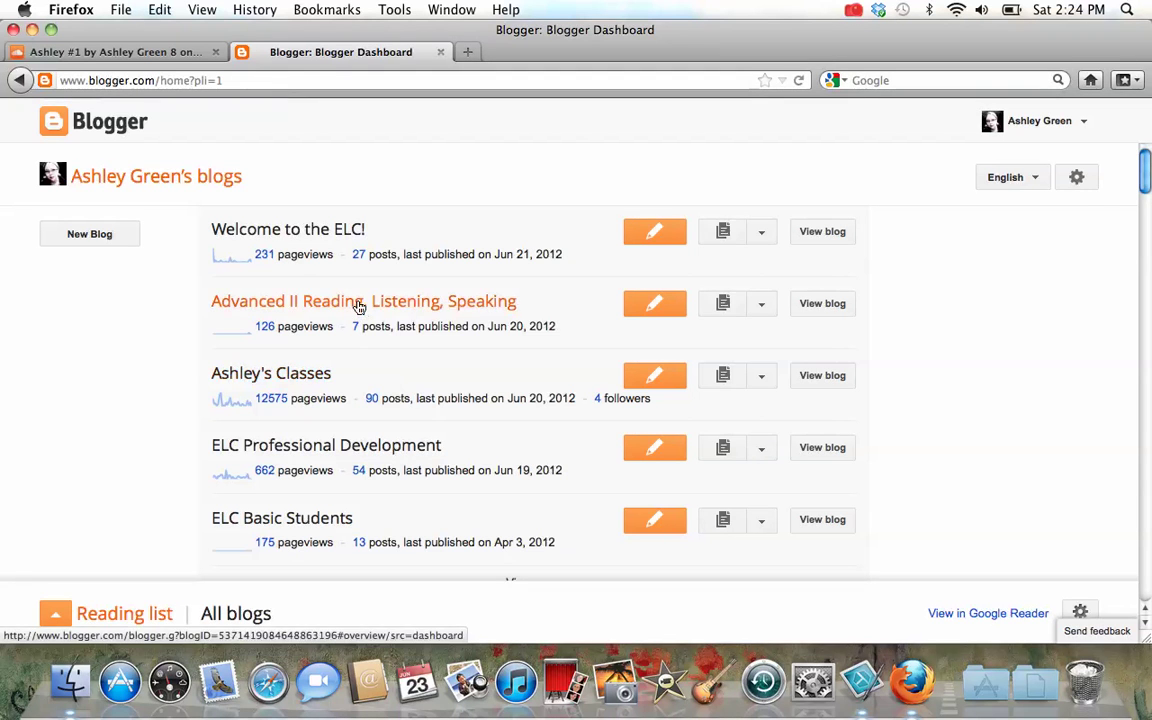
Step: Create a post titled 'Speaking Report #1' on the Advanced II blog in HTML mode
{"action": "left_click", "coordinate": [358, 308]}
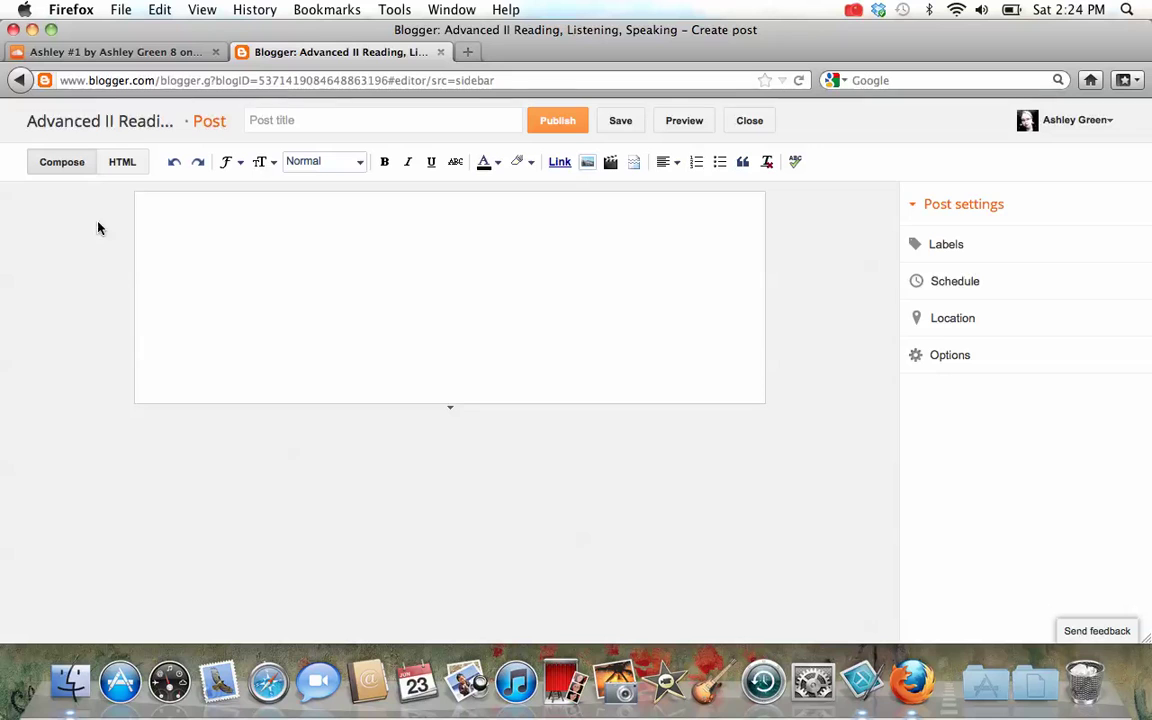
{"action": "left_click", "coordinate": [319, 122]}
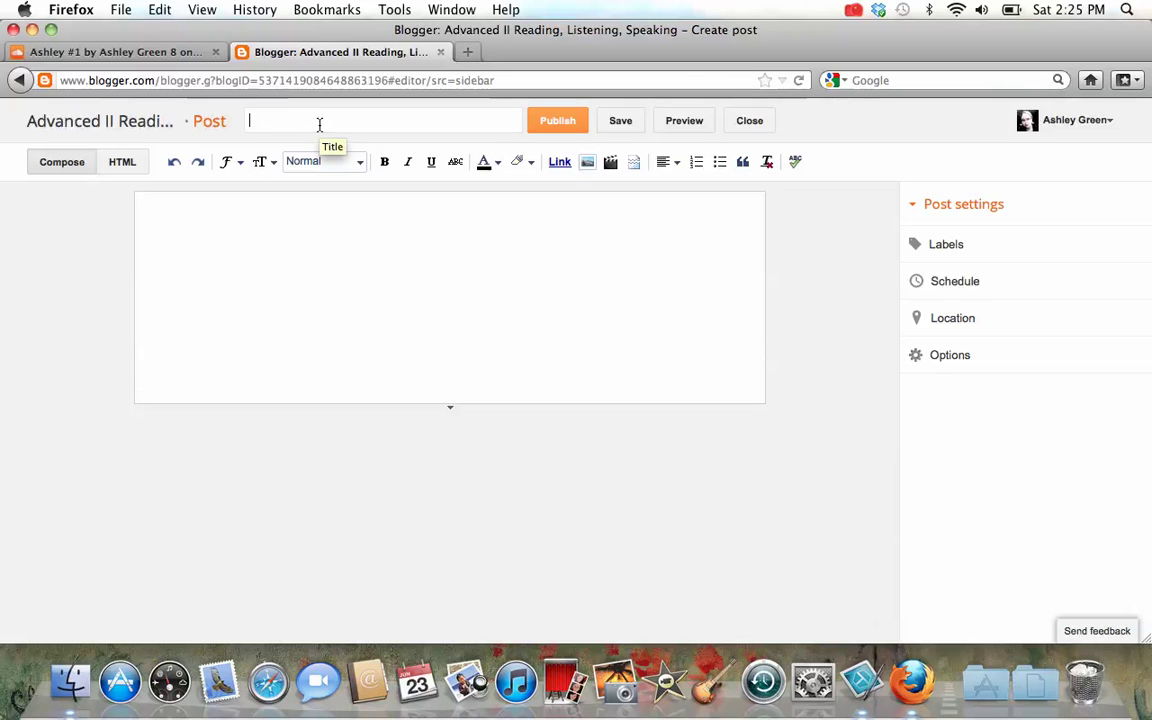
{"action": "type", "text": "Speaking Repo"}
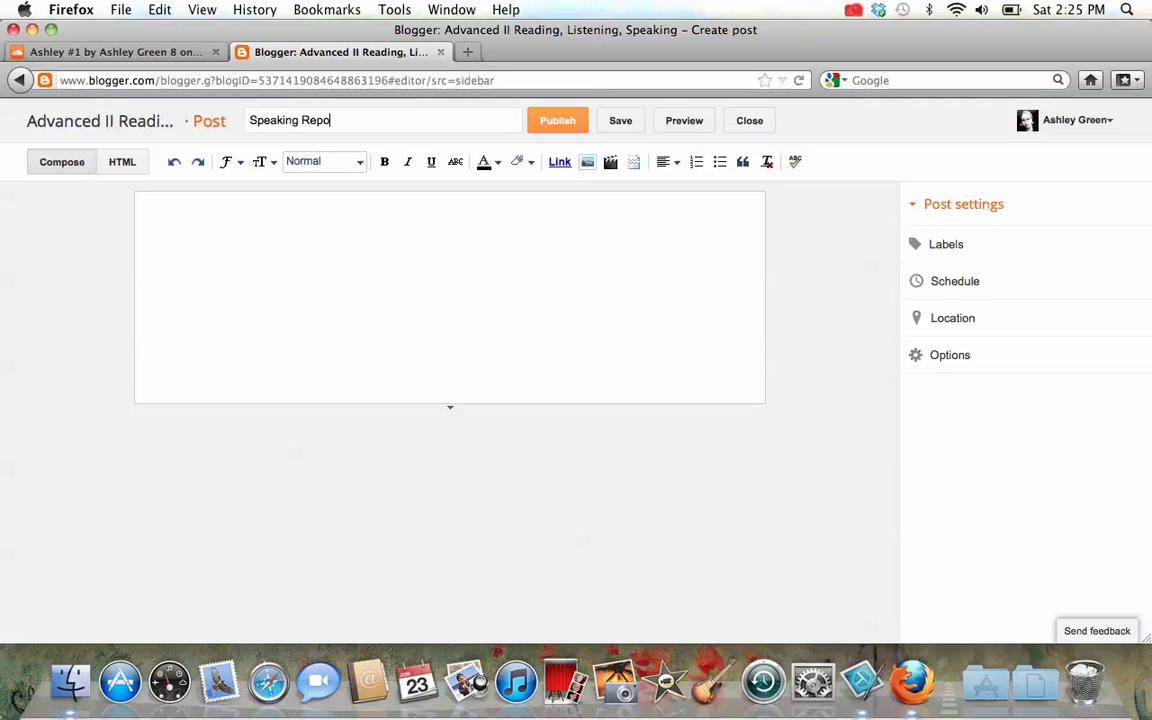
{"action": "type", "text": "rt #1"}
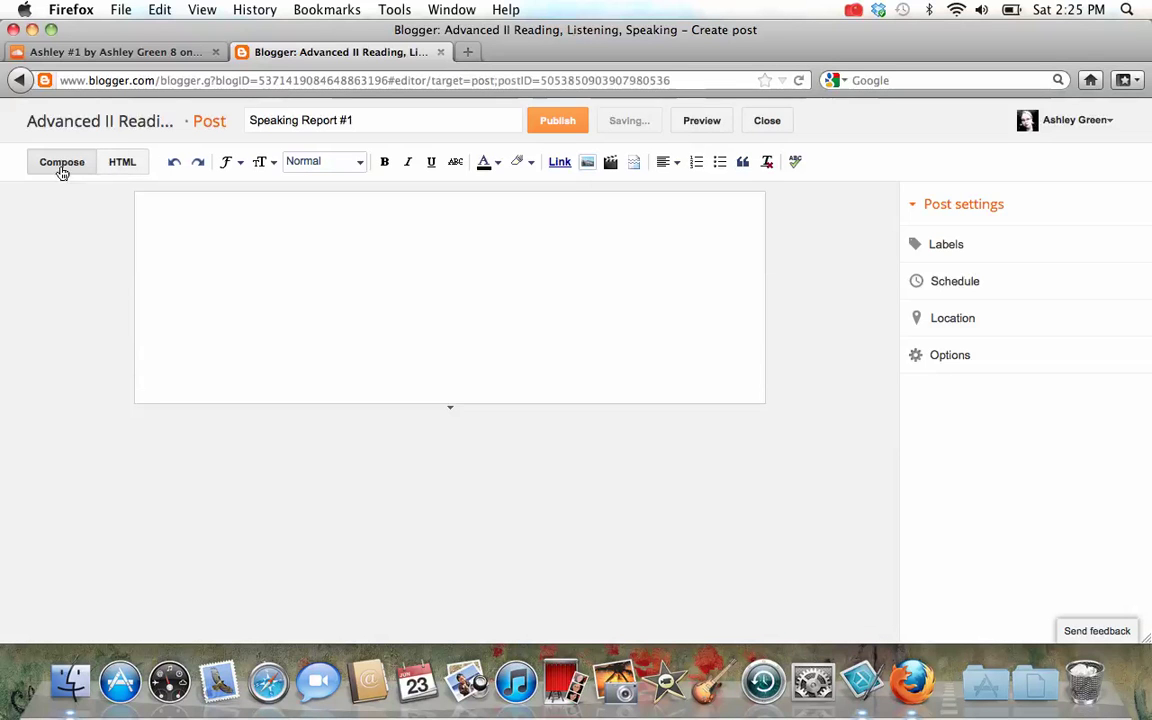
{"action": "left_click", "coordinate": [133, 172]}
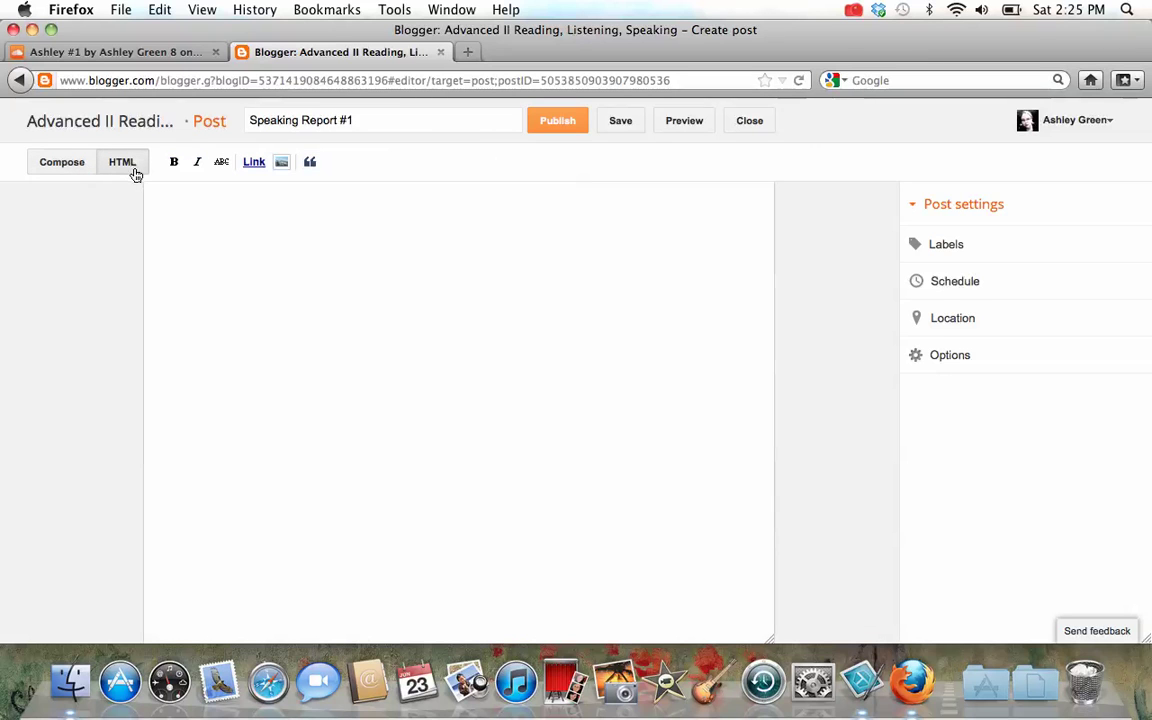
Step: Paste the SoundCloud embed code into the Speaking Report #1 post body and publish it
{"action": "left_click", "coordinate": [166, 240]}
{"action": "right_click", "coordinate": [160, 217]}
{"action": "left_click", "coordinate": [175, 290]}
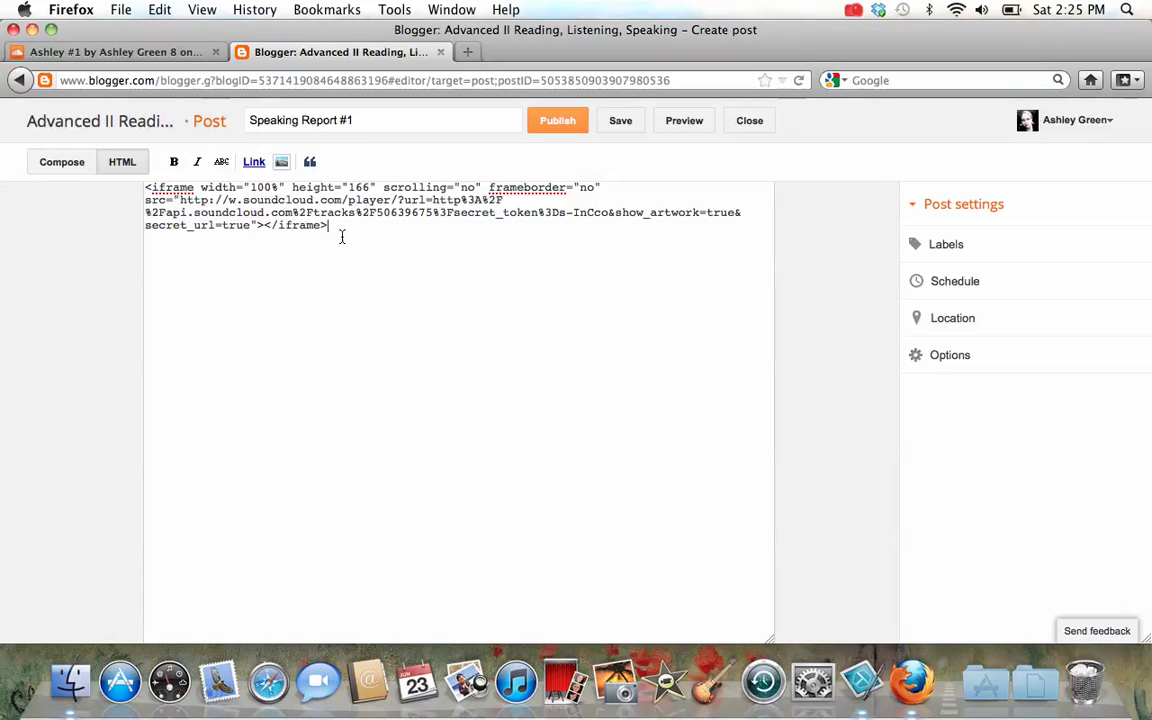
{"action": "left_click", "coordinate": [552, 124]}
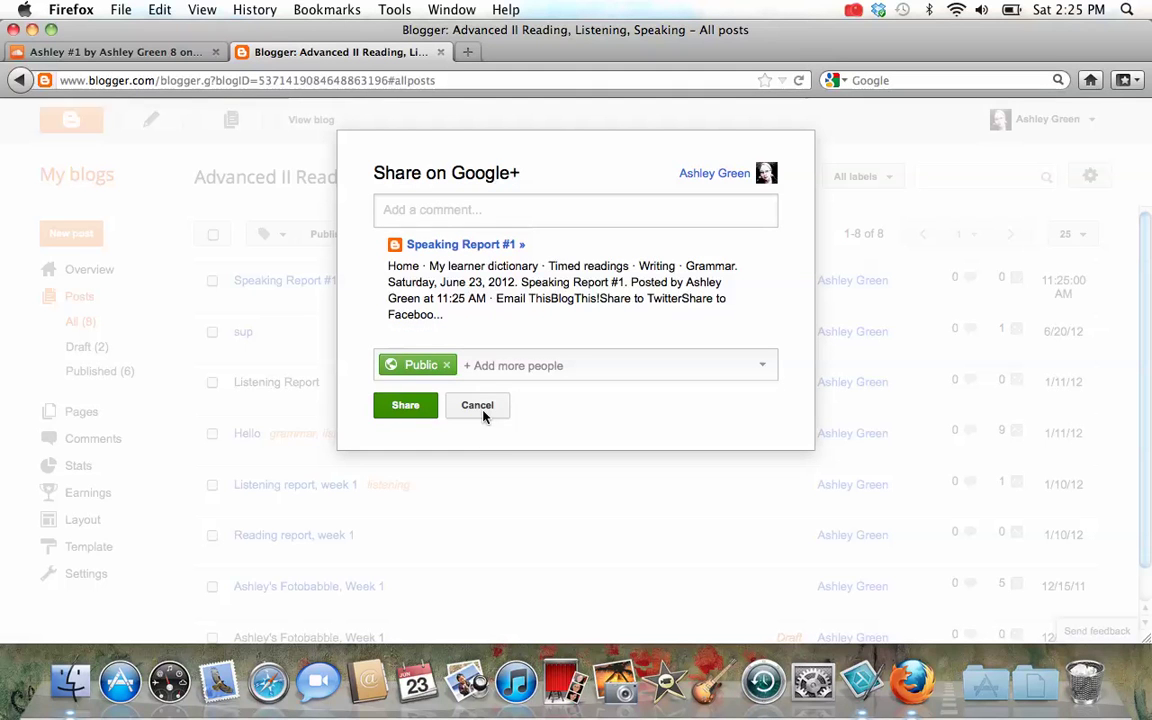
Step: Decline the Google+ share prompt and view the live blog showing the SoundCloud player
{"action": "left_click", "coordinate": [478, 408]}
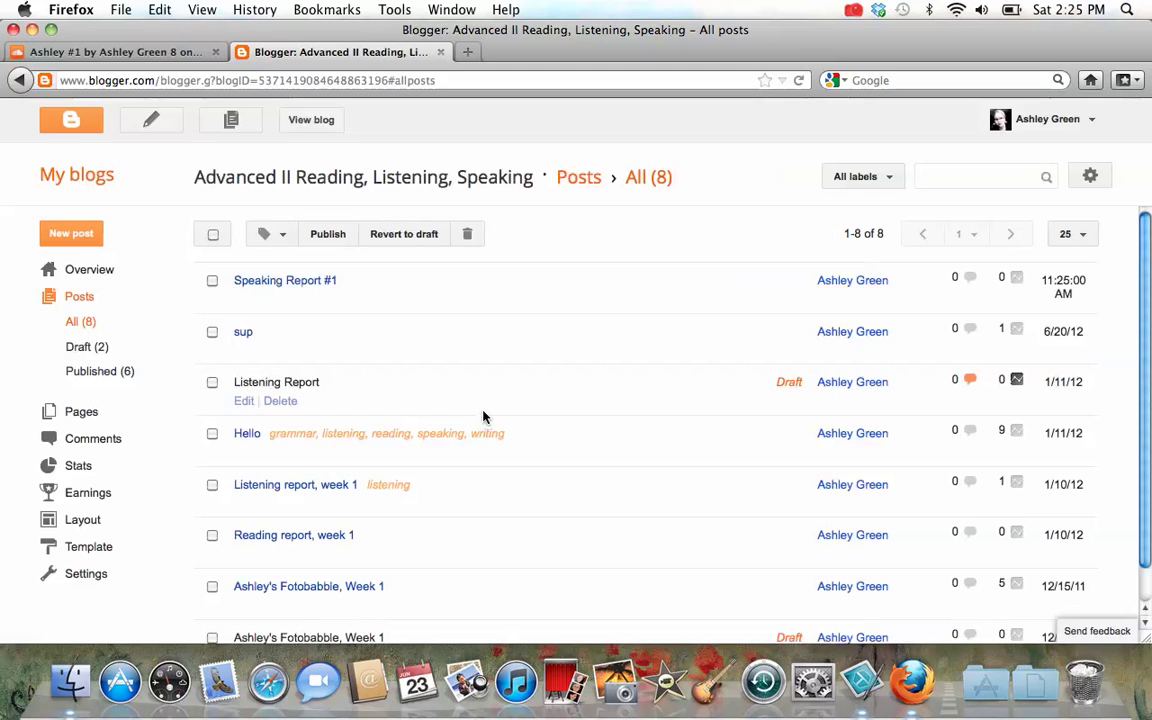
{"action": "left_click", "coordinate": [311, 121]}
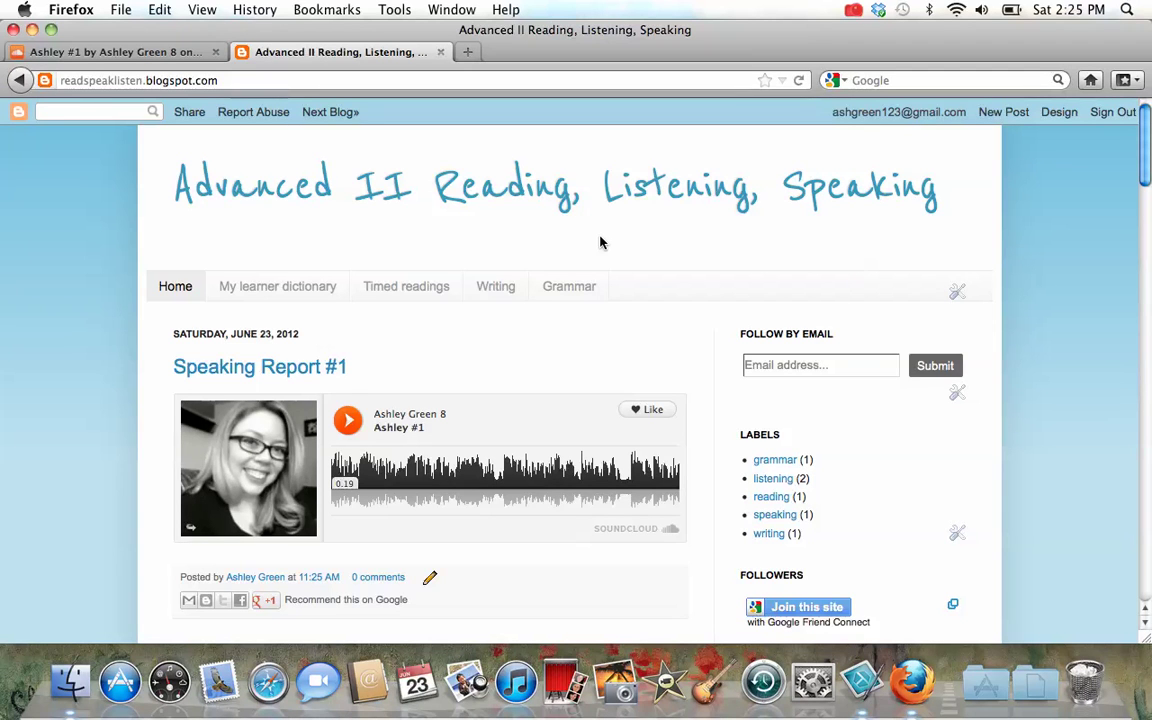
Step: Play the embedded 0:19 recording on the post and pause it at 0:03
{"action": "left_click", "coordinate": [349, 424]}
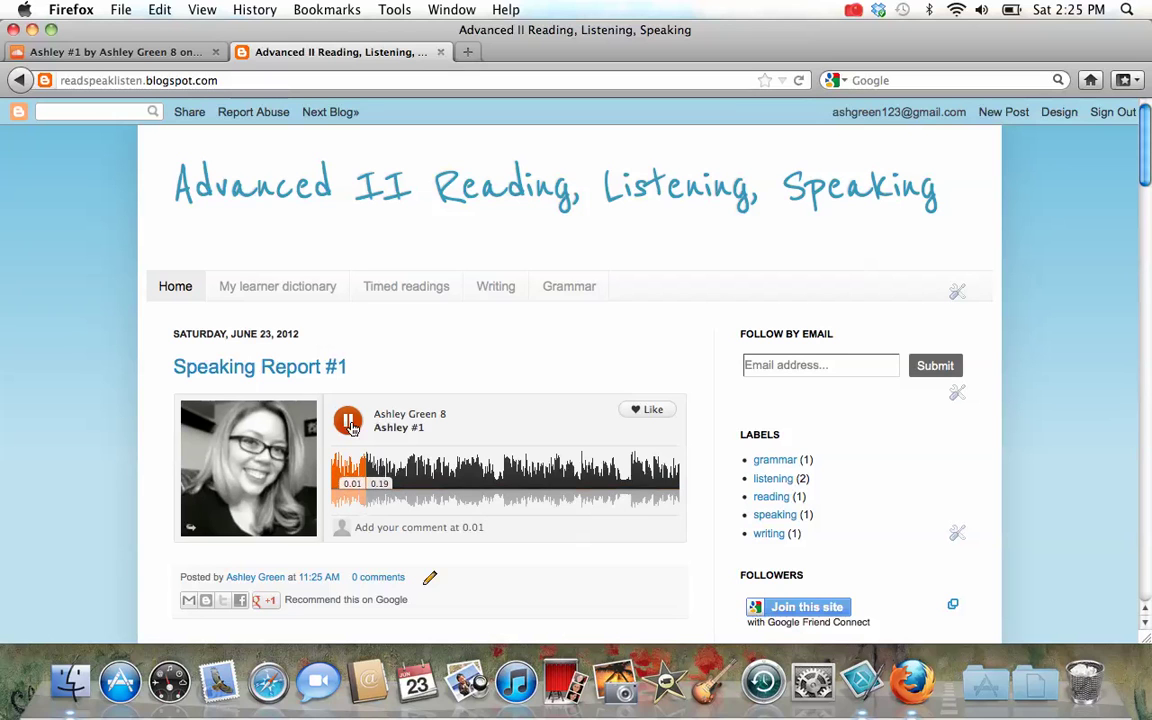
{"action": "left_click", "coordinate": [349, 424]}
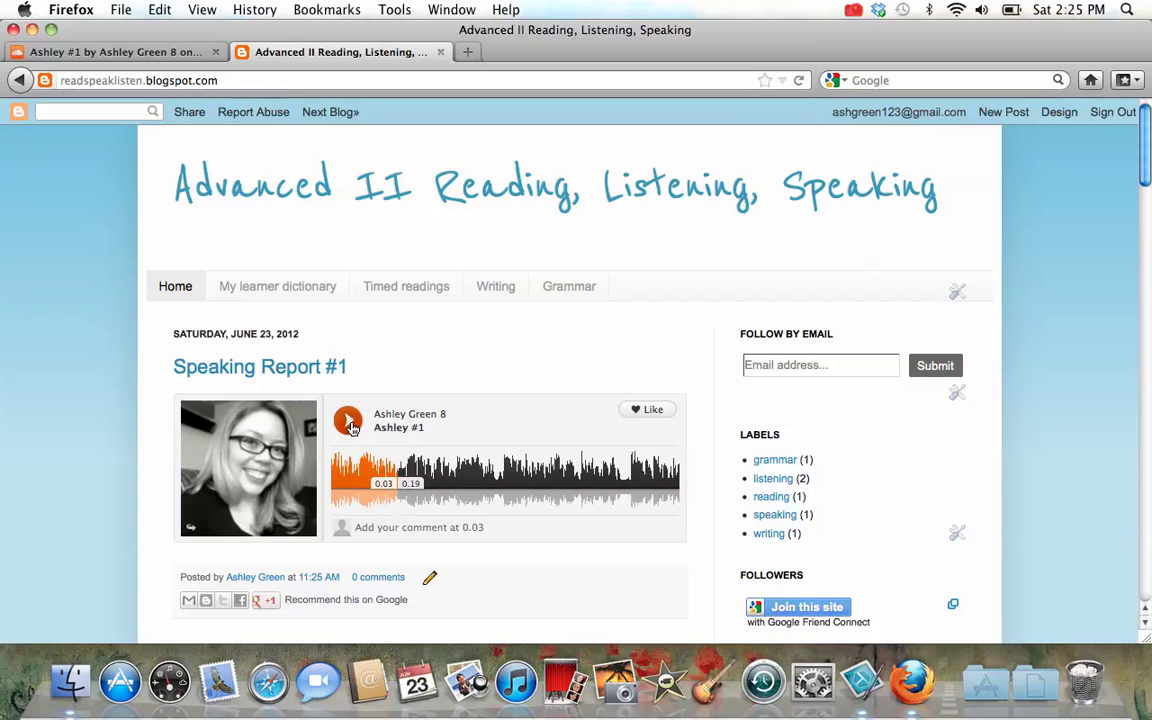